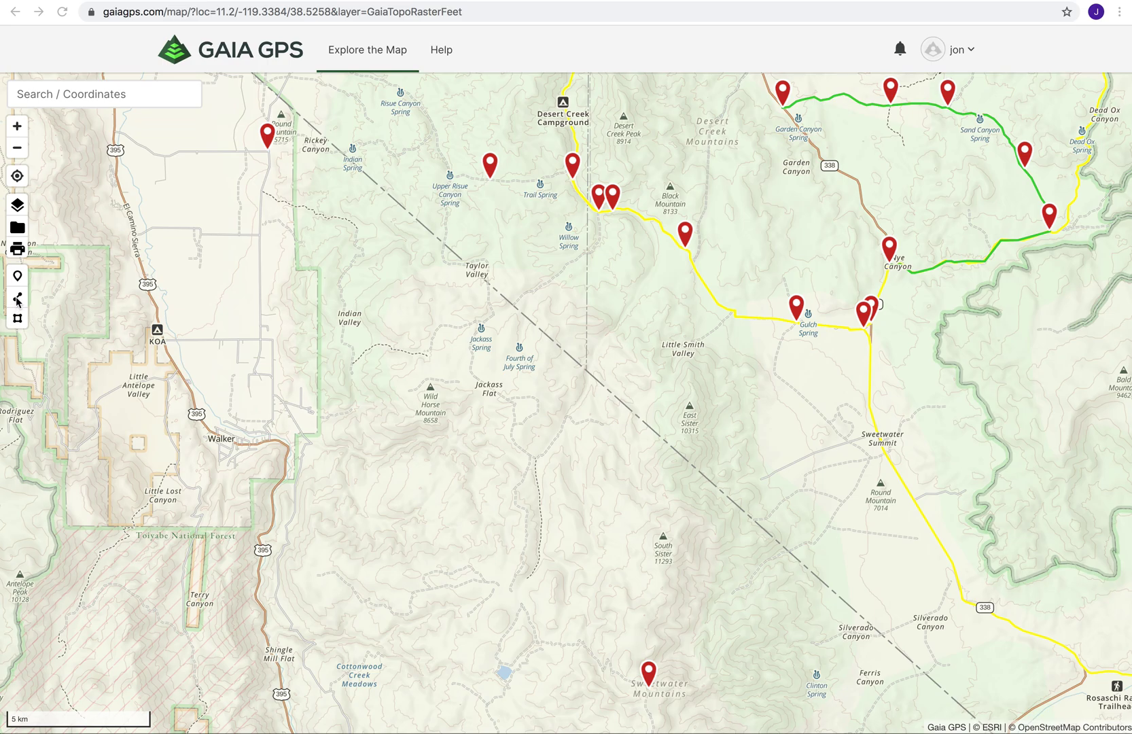
# Step: Start a new route and place its first point on Eastside Lane near Rickey Canyon
pyautogui.click(17, 300)
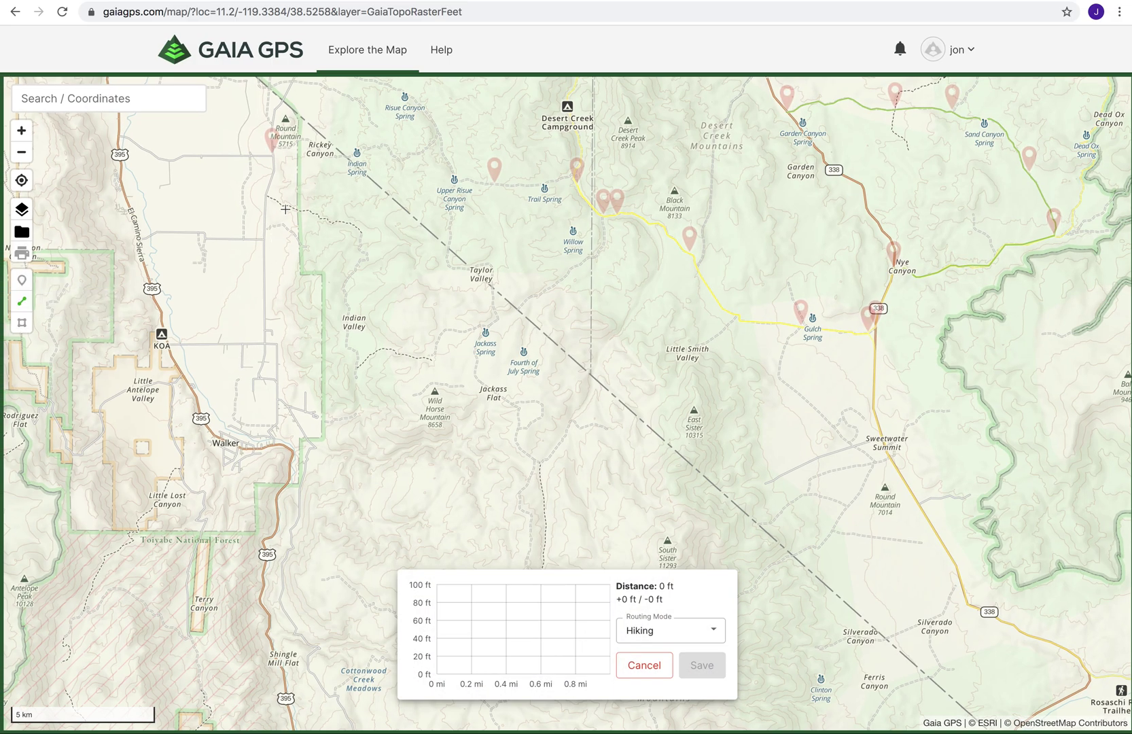
pyautogui.scroll(-2, 284, 209)
pyautogui.scroll(2, 284, 209)
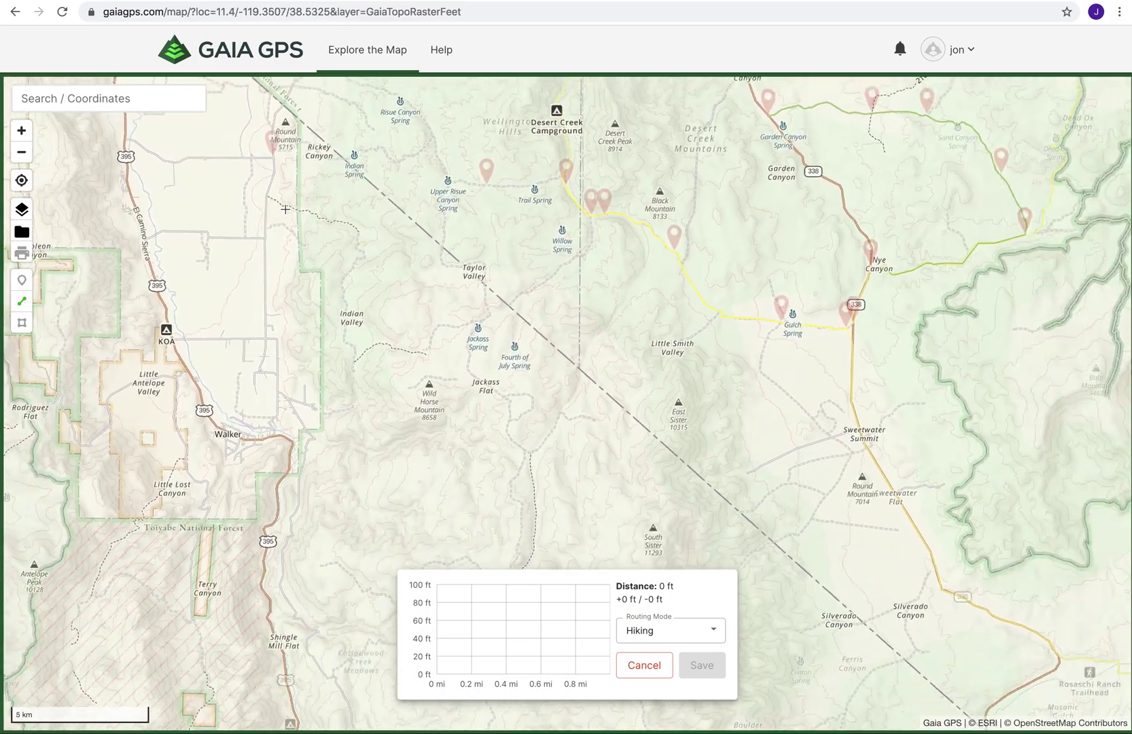
pyautogui.scroll(-2, 285, 209)
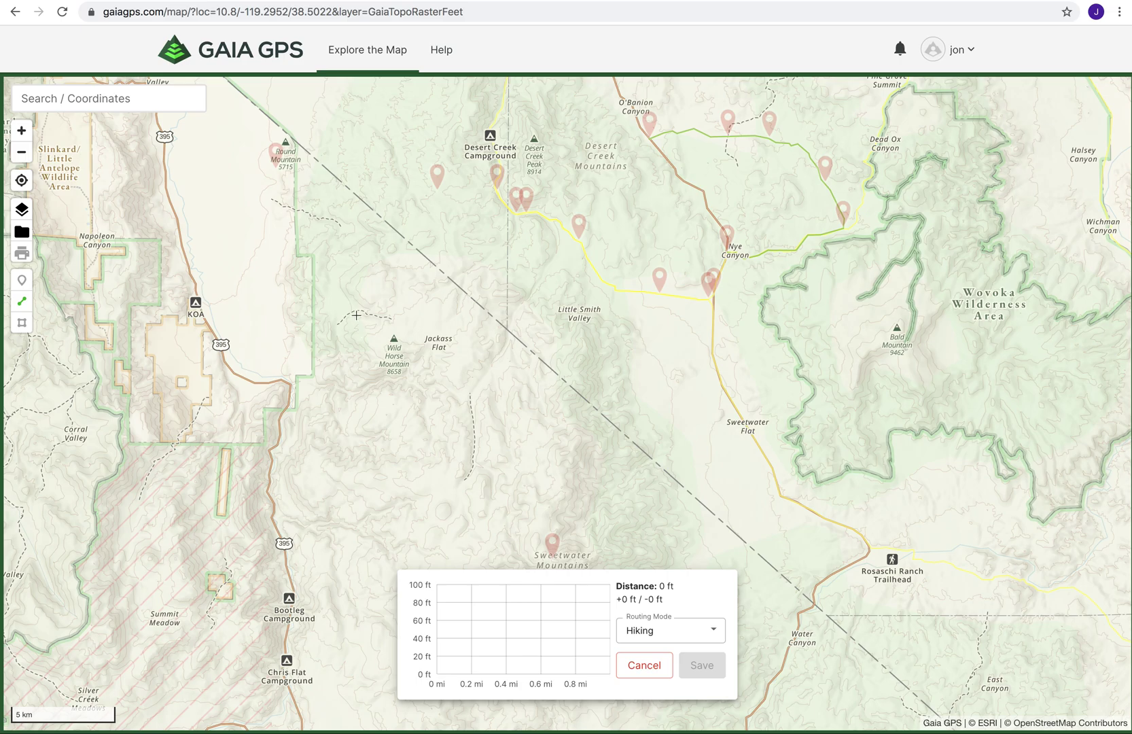
pyautogui.scroll(2, 356, 315)
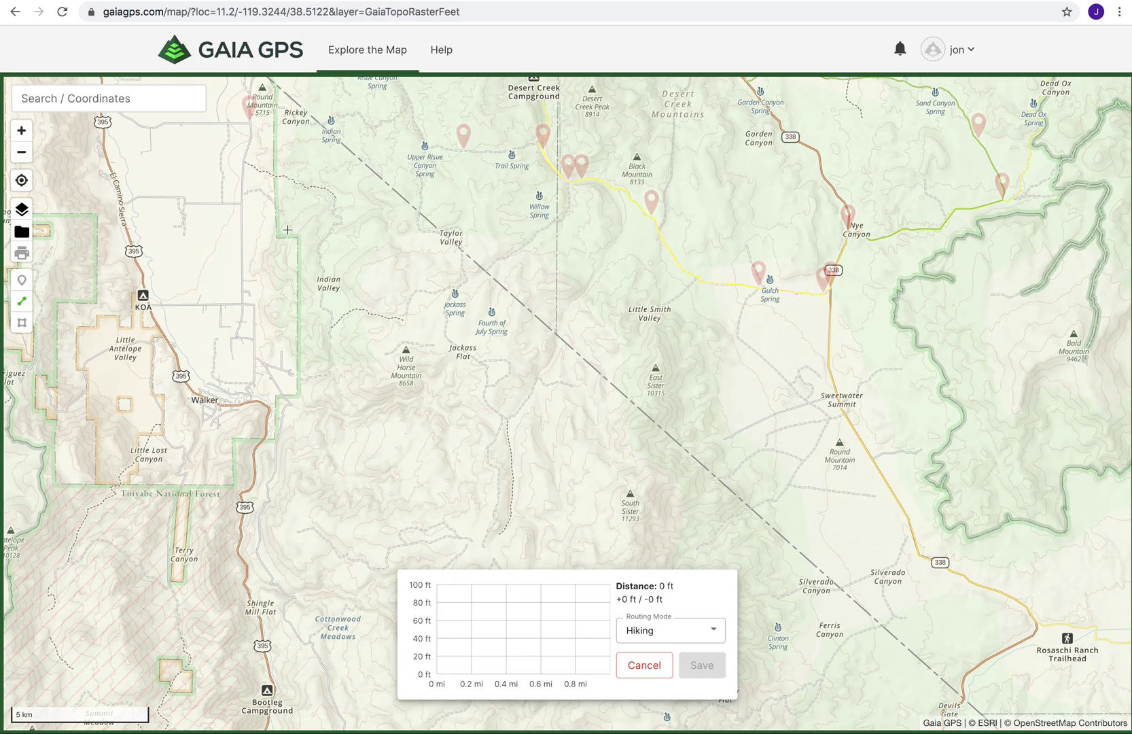
pyautogui.moveTo(287, 230); pyautogui.dragTo(419, 475)
pyautogui.scroll(6, 406, 410)
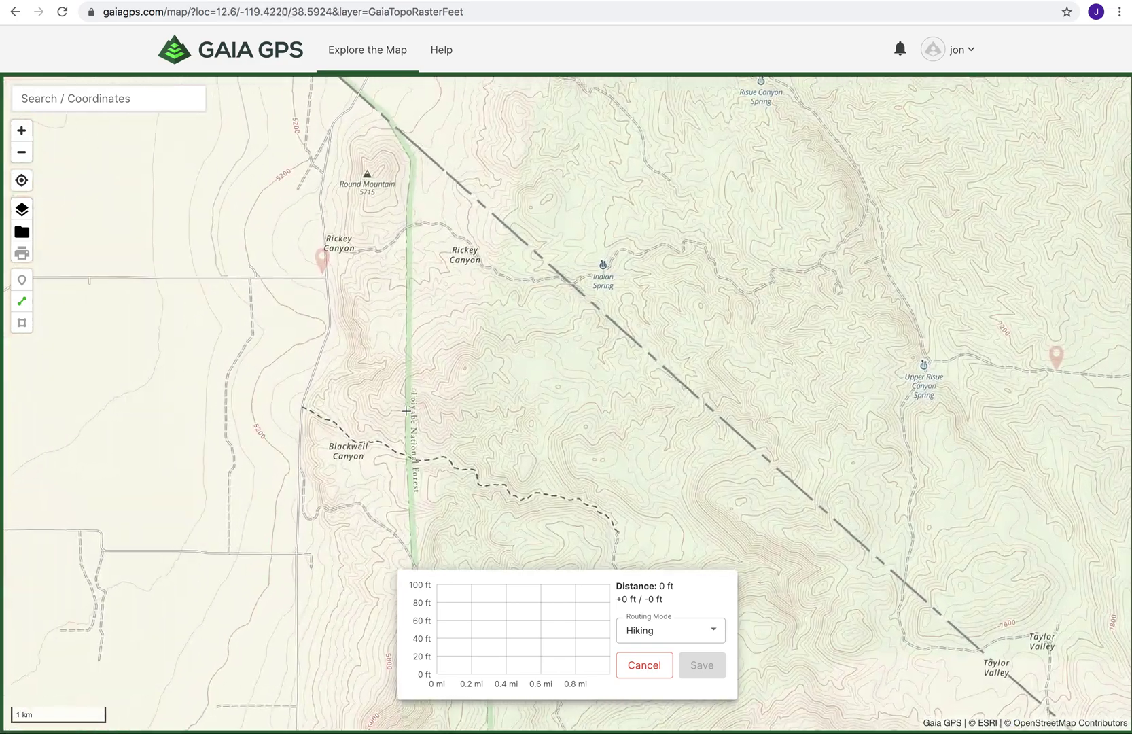
pyautogui.scroll(3, 406, 410)
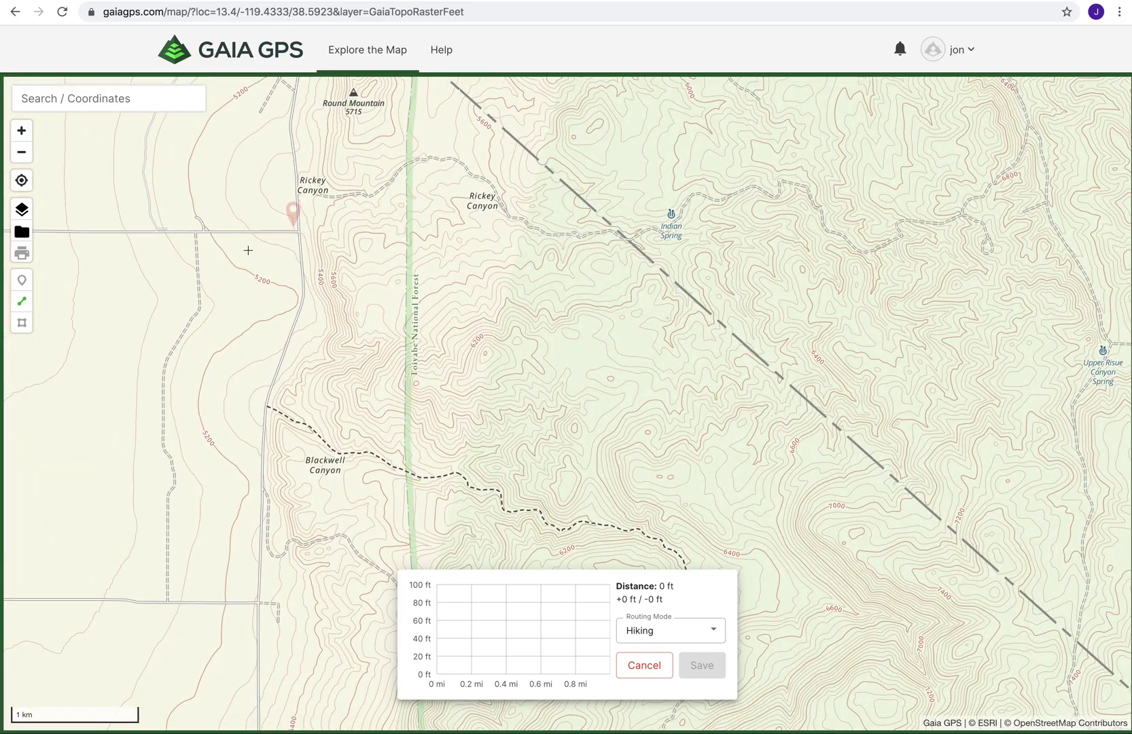
pyautogui.scroll(5, 261, 229)
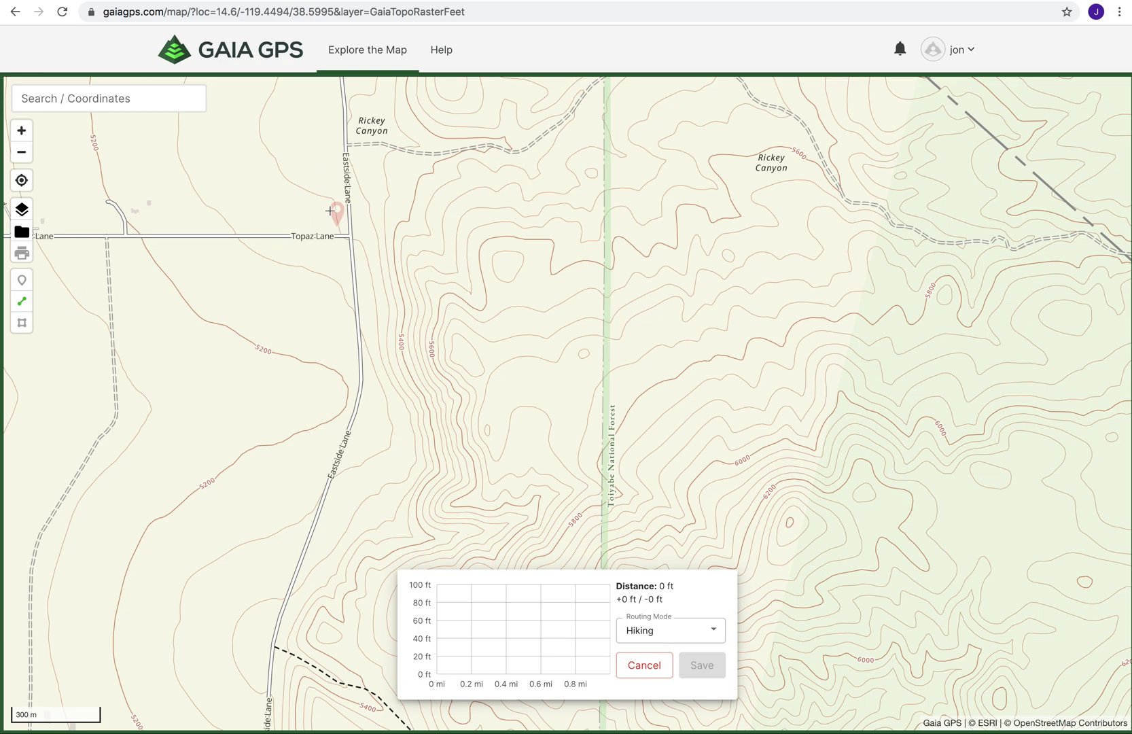
pyautogui.click(348, 146)
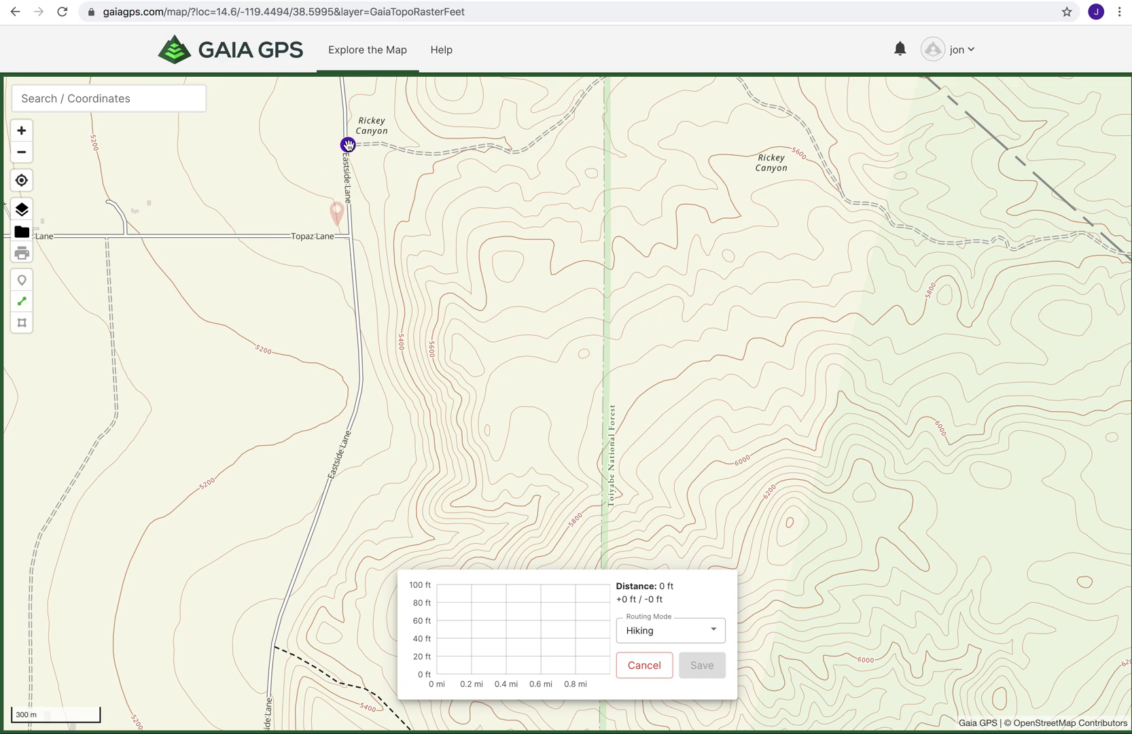
# Step: Set the route's routing mode to Driving
pyautogui.scroll(3, 535, 195)
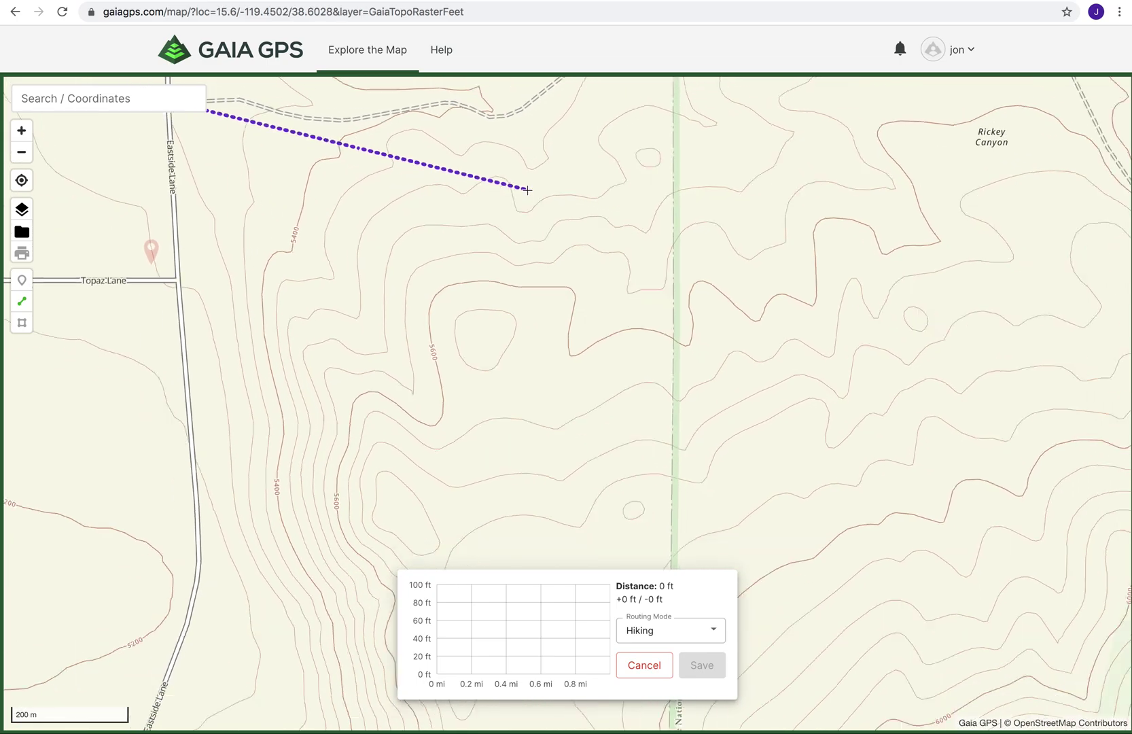
pyautogui.scroll(-5, 530, 193)
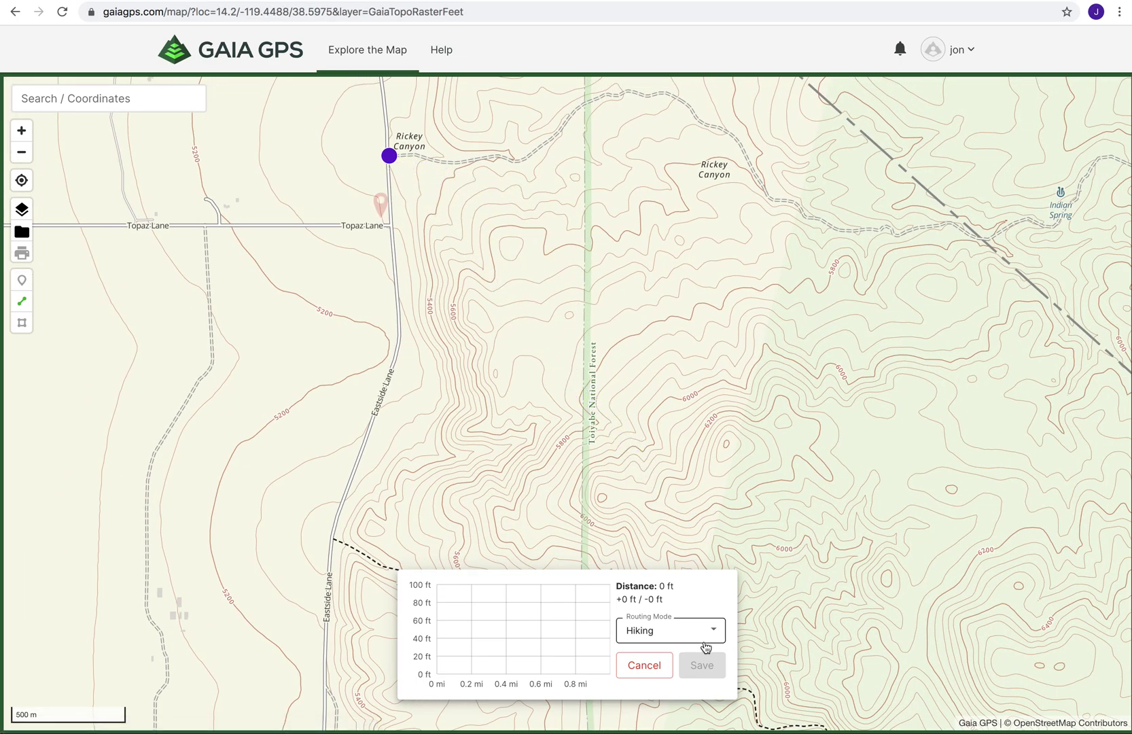
pyautogui.click(716, 637)
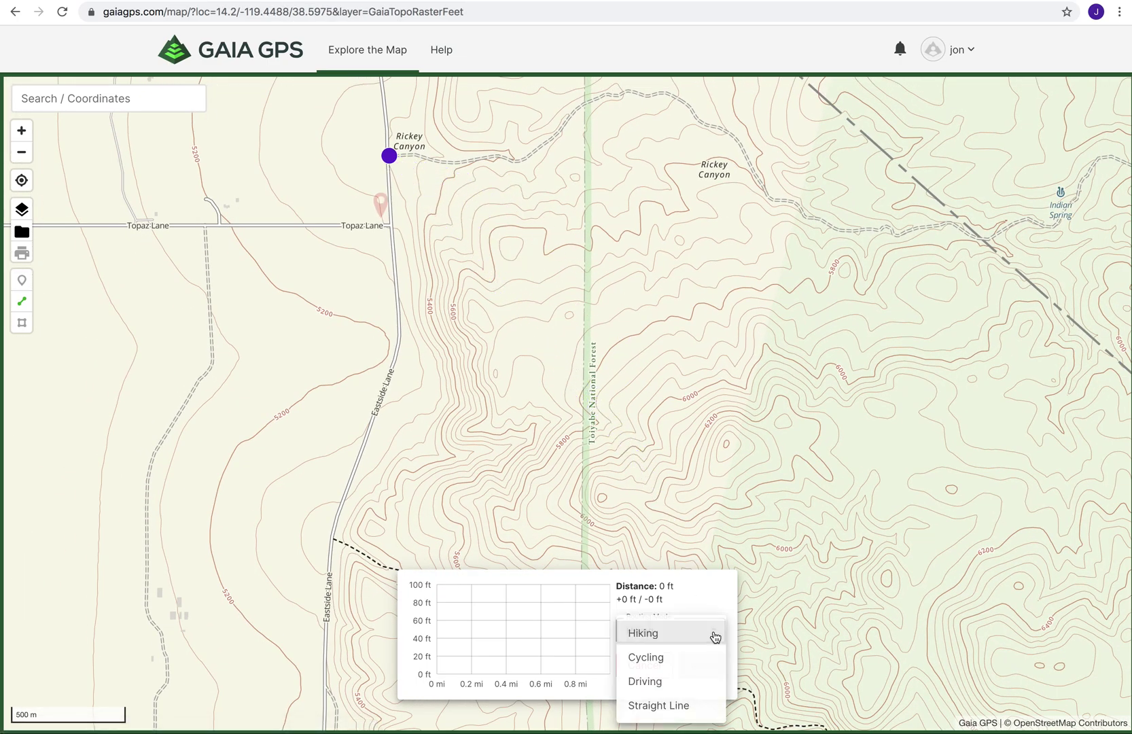
pyautogui.click(650, 685)
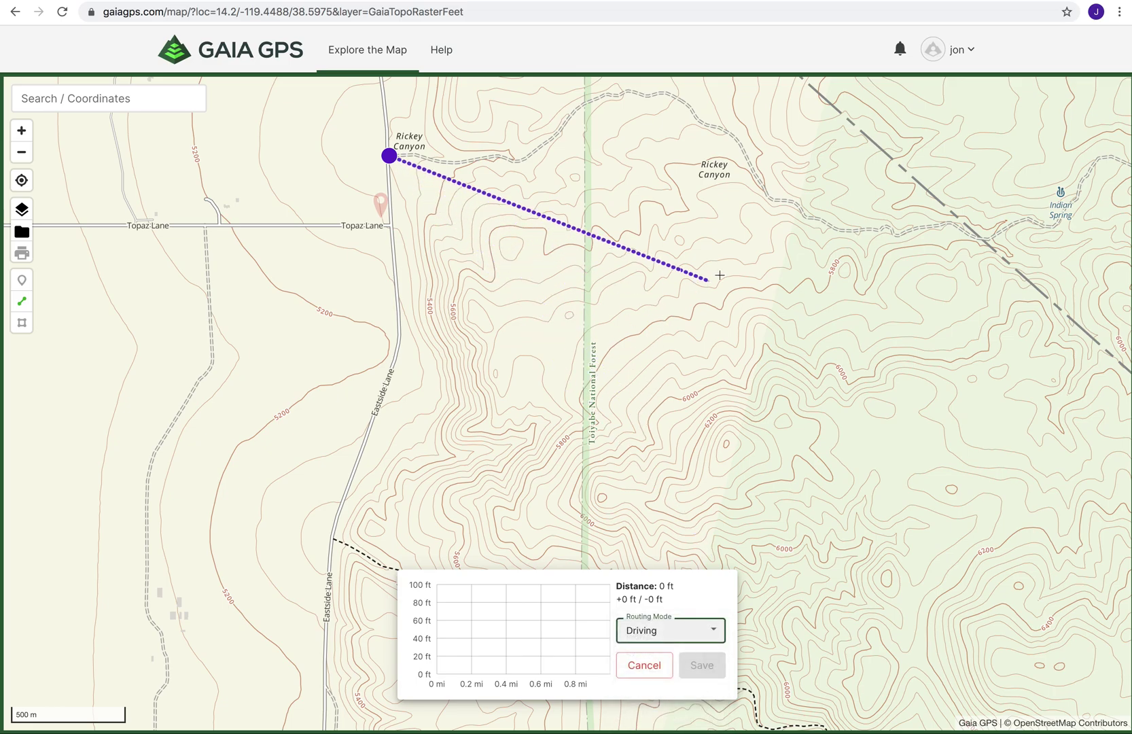
# Step: Add a route point on the forest road near Arrowhead Mine, giving a 5.68 mi first leg
pyautogui.moveTo(1008, 335); pyautogui.dragTo(422, 415)
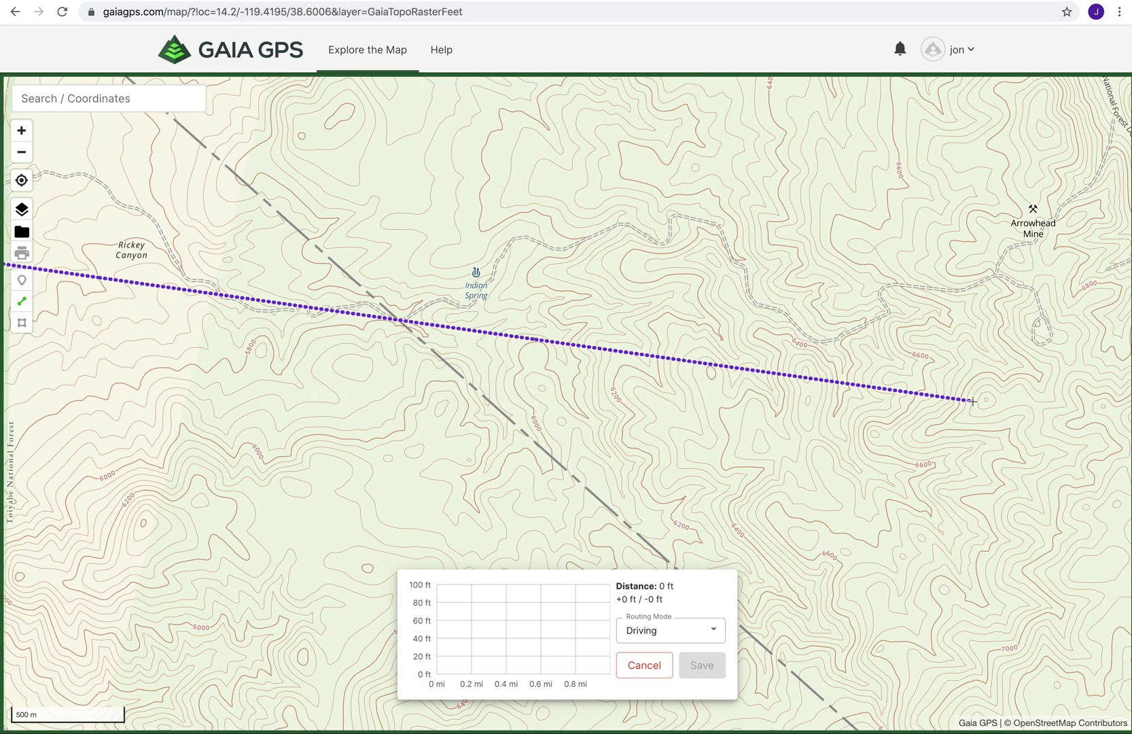
pyautogui.moveTo(973, 399); pyautogui.dragTo(598, 488)
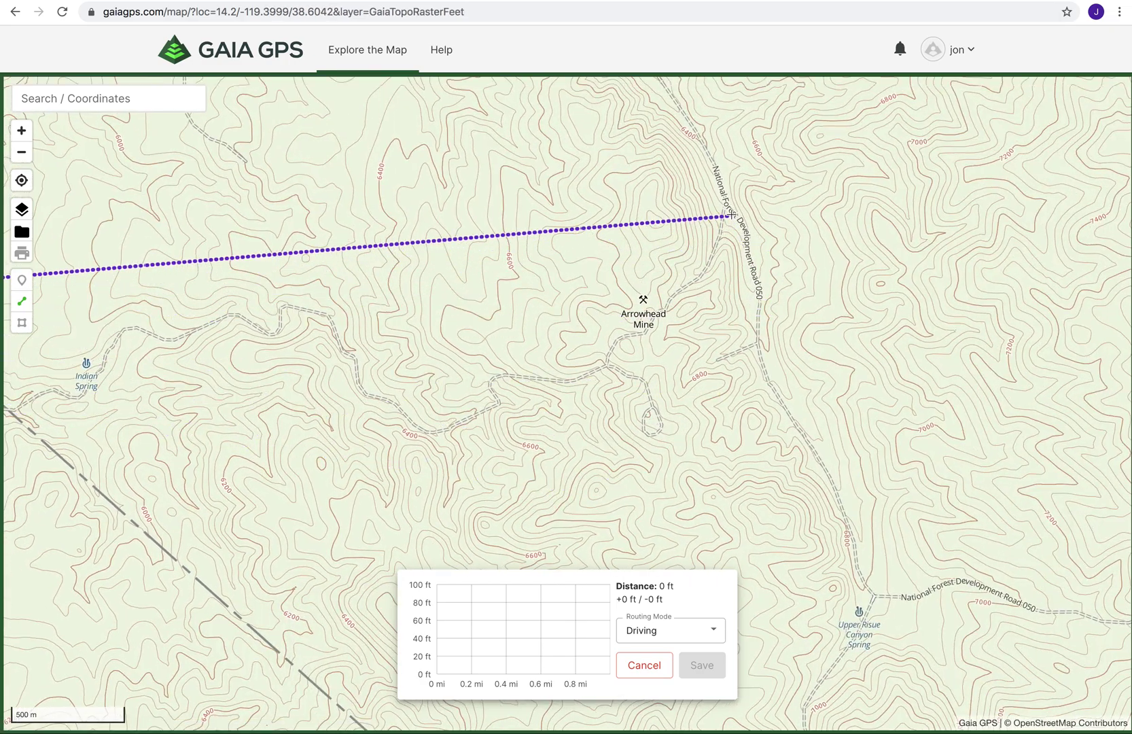
pyautogui.click(726, 210)
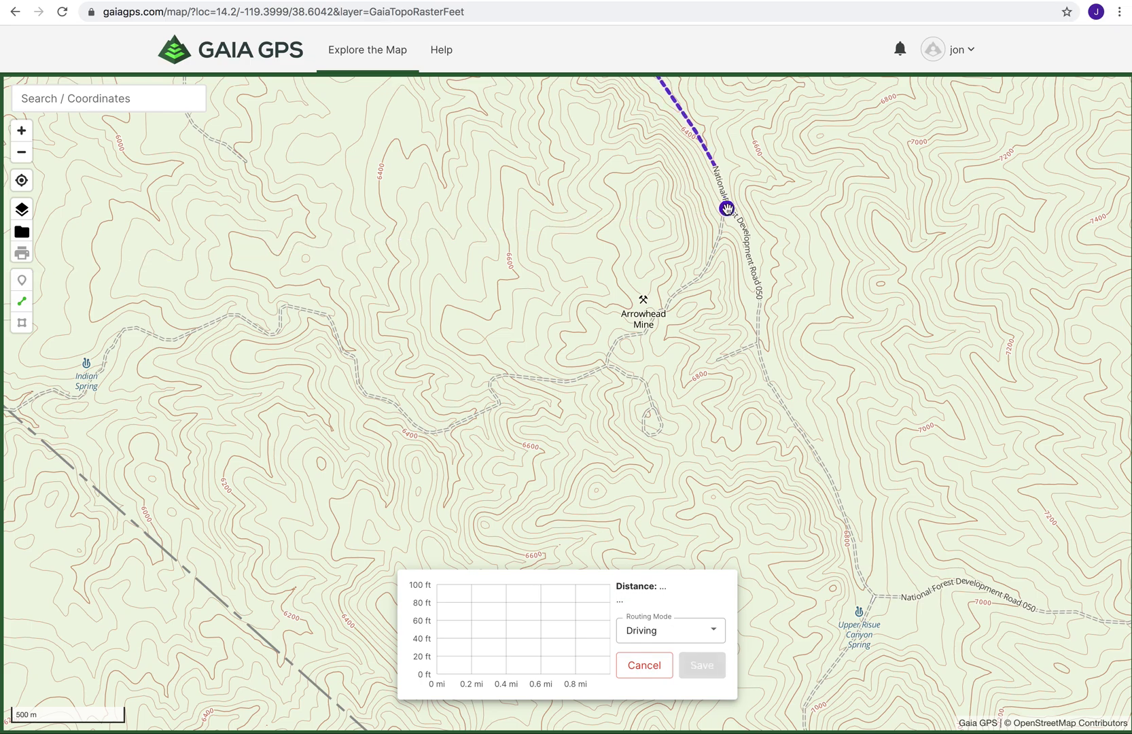
pyautogui.moveTo(372, 488); pyautogui.dragTo(804, 445)
pyautogui.scroll(2, 752, 360)
pyautogui.scroll(-3, 753, 362)
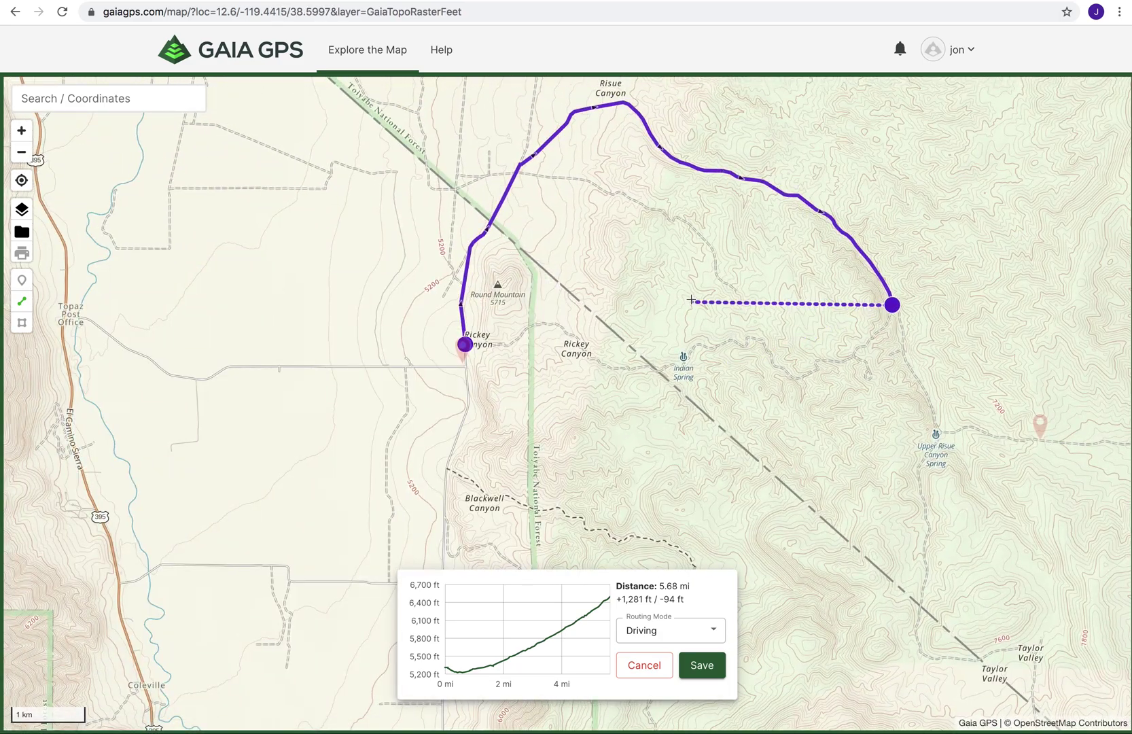
# Step: Reroute the first leg southward and add points near Jackass Spring and south of Jackass Flat
pyautogui.moveTo(644, 126); pyautogui.dragTo(628, 456)
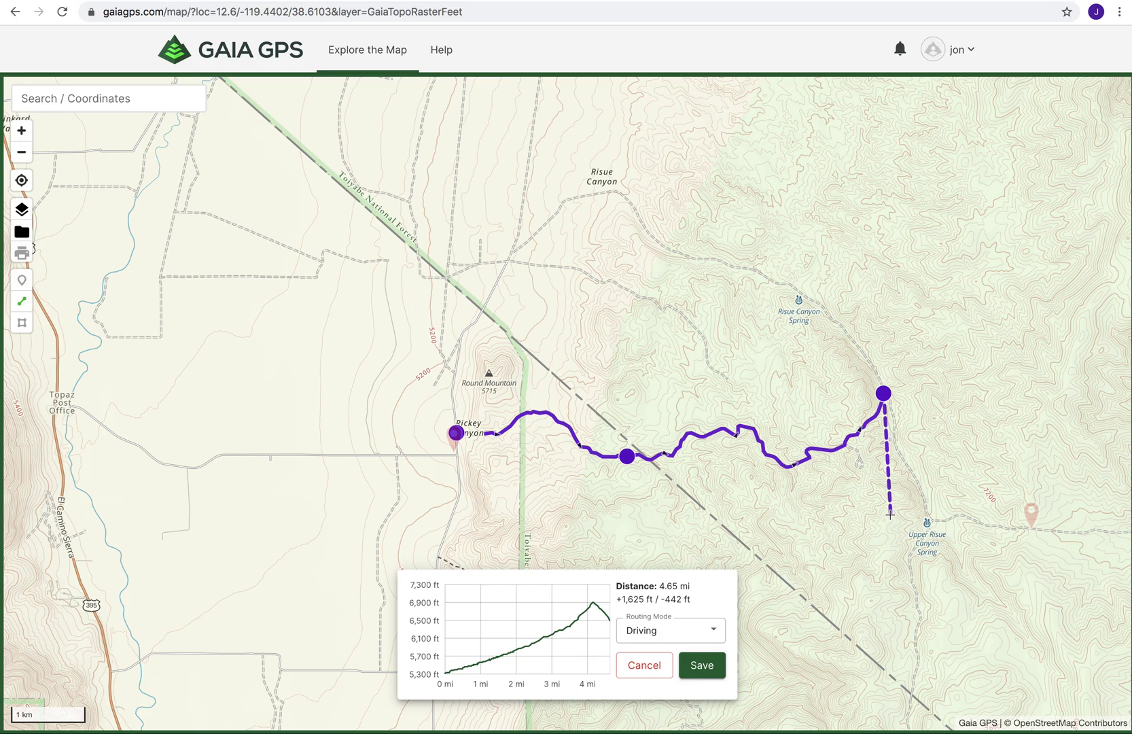
pyautogui.scroll(-3, 890, 510)
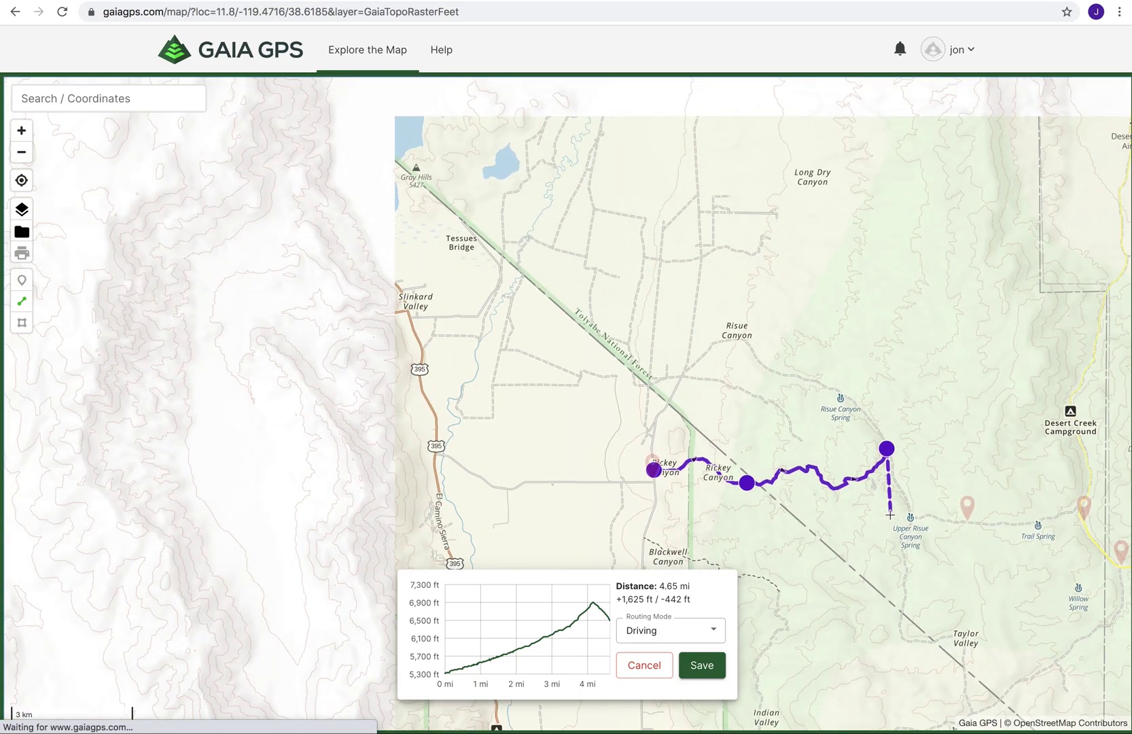
pyautogui.moveTo(862, 376); pyautogui.dragTo(838, 188)
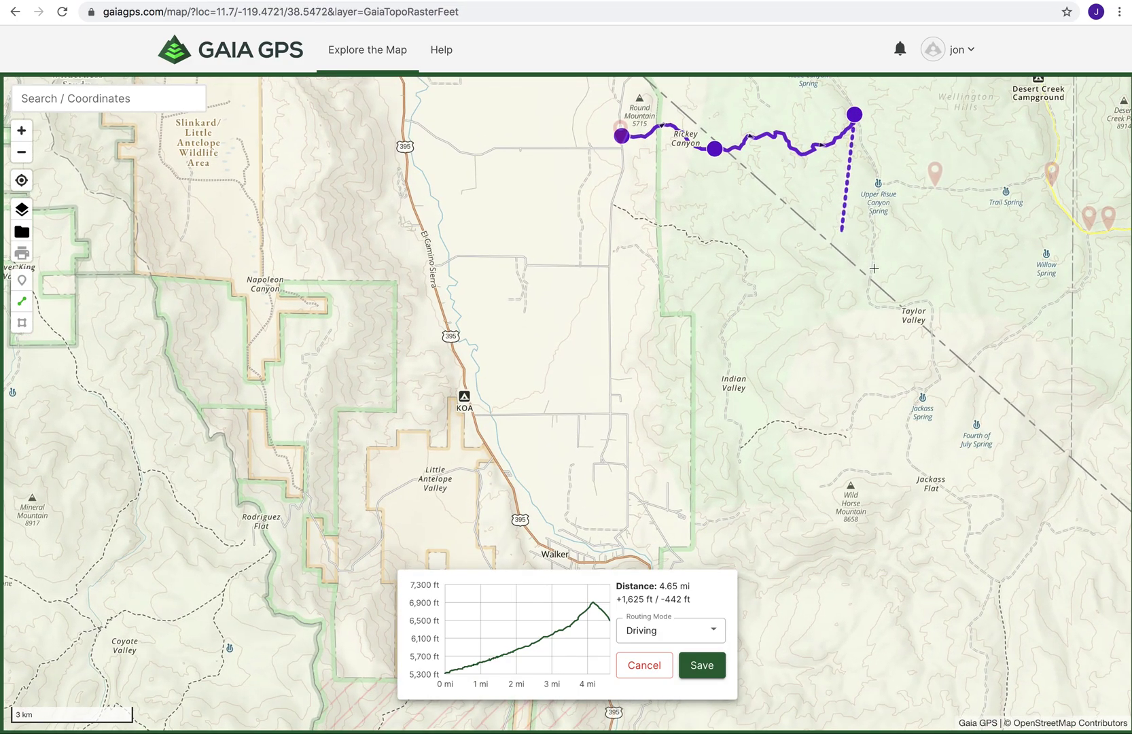
pyautogui.click(927, 387)
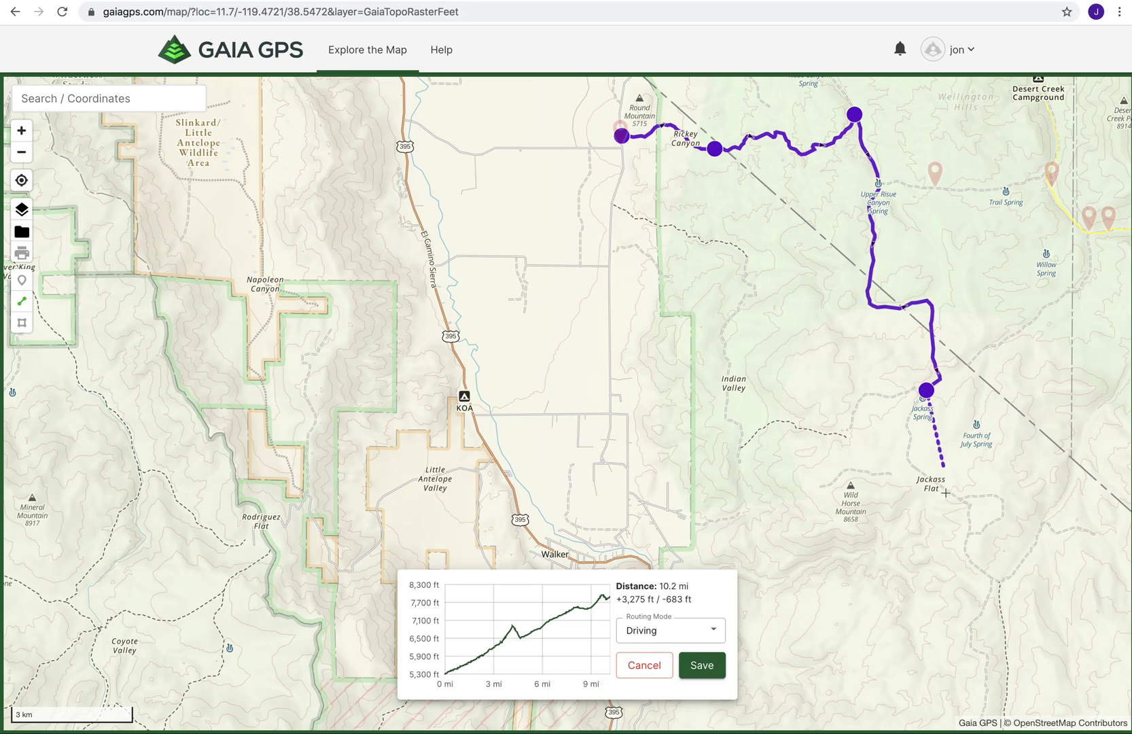
pyautogui.click(990, 583)
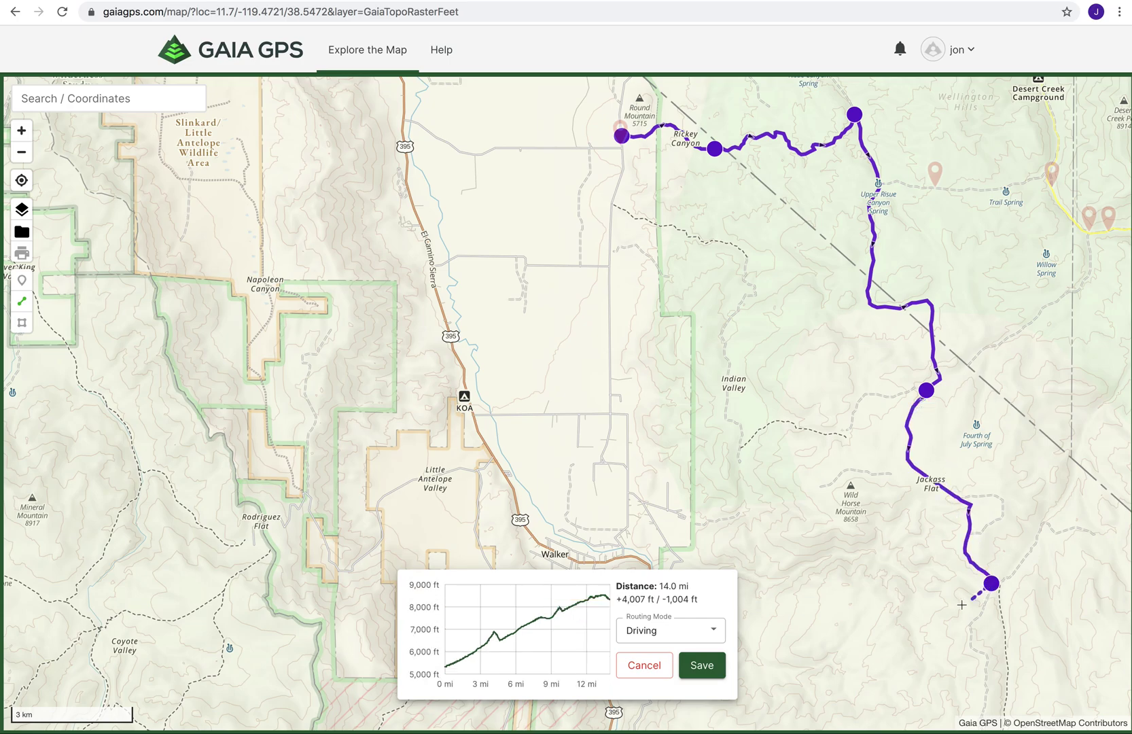
# Step: Add a point north of Lobdell Lake Dam and end the route at Mount Patterson's summit
pyautogui.scroll(-3, 951, 608)
pyautogui.moveTo(943, 613); pyautogui.dragTo(908, 279)
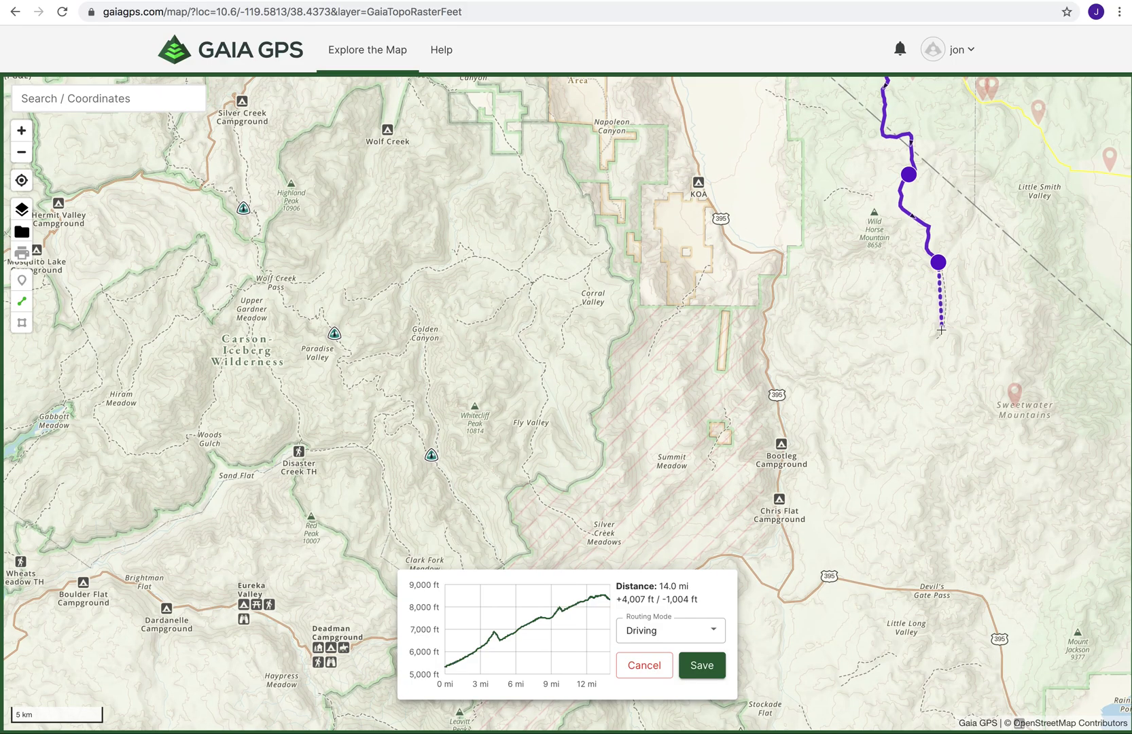
pyautogui.scroll(5, 941, 328)
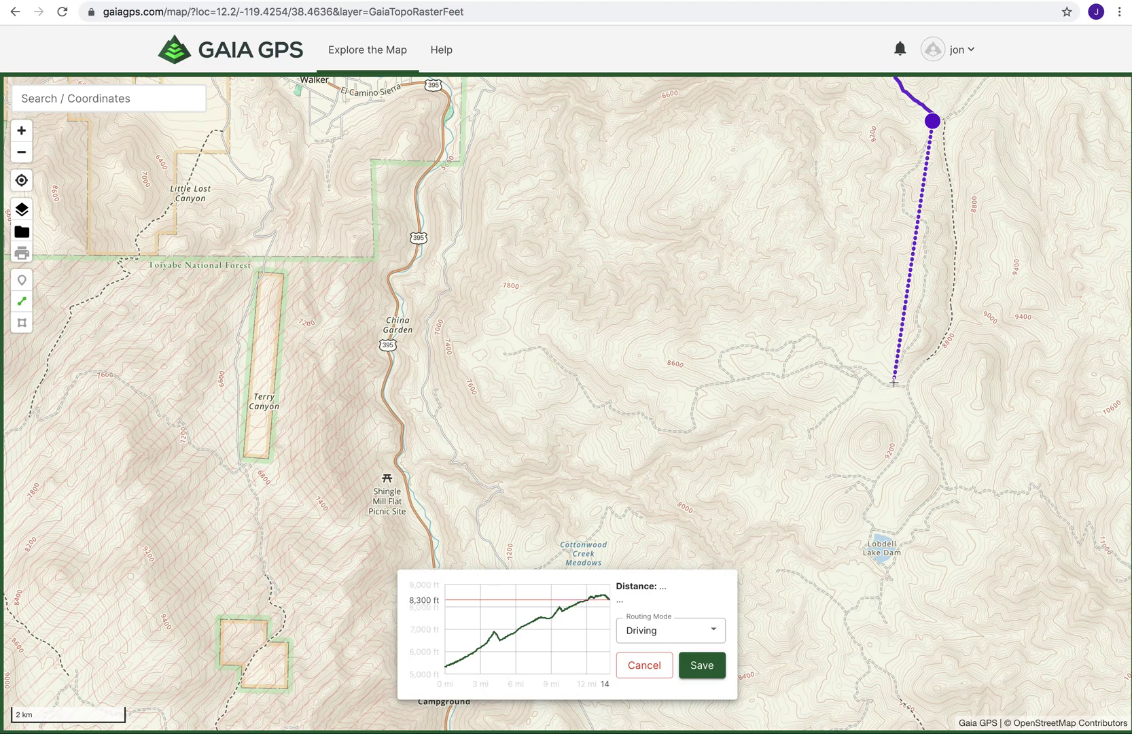
pyautogui.click(894, 382)
pyautogui.moveTo(916, 435); pyautogui.dragTo(547, 231)
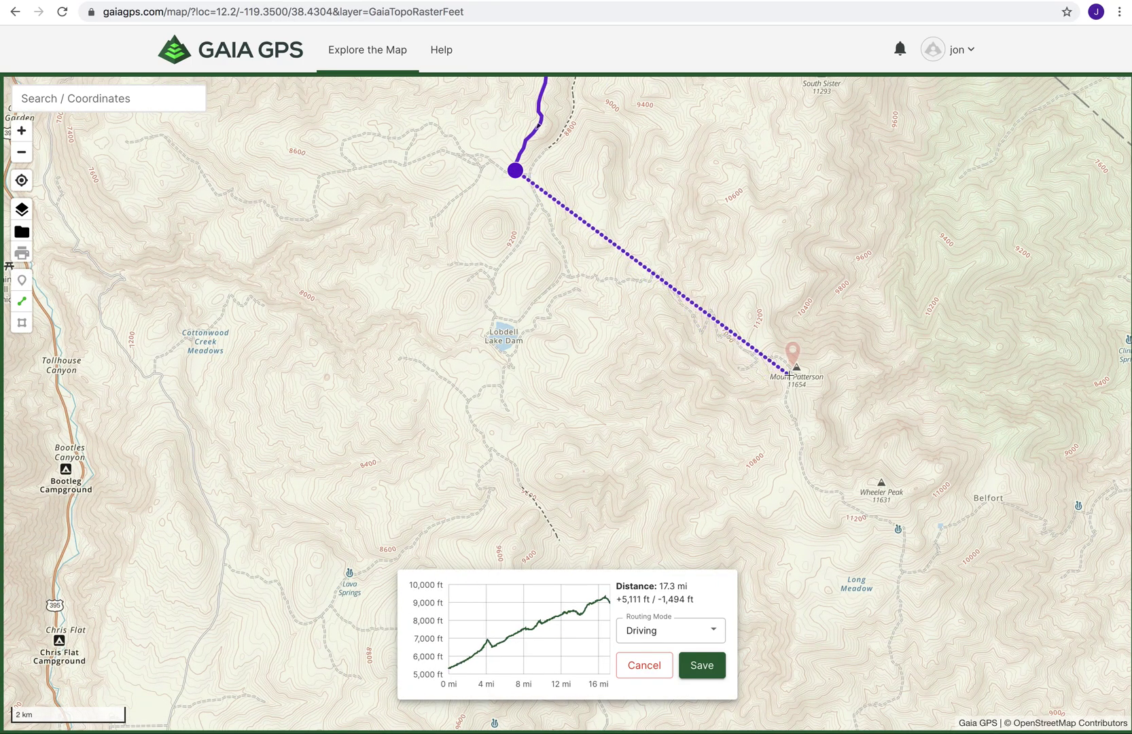
pyautogui.click(793, 370)
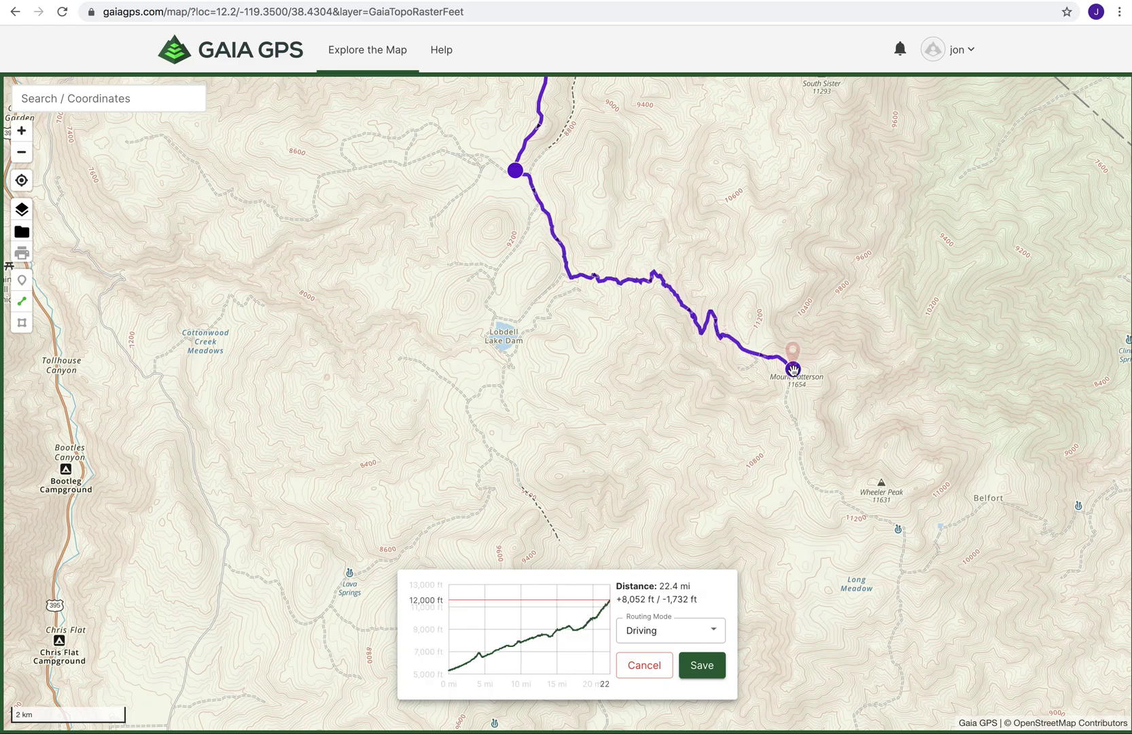
# Step: Check the route's end at Mount Patterson, then save the 22.4 mi driving route
pyautogui.scroll(5, 793, 369)
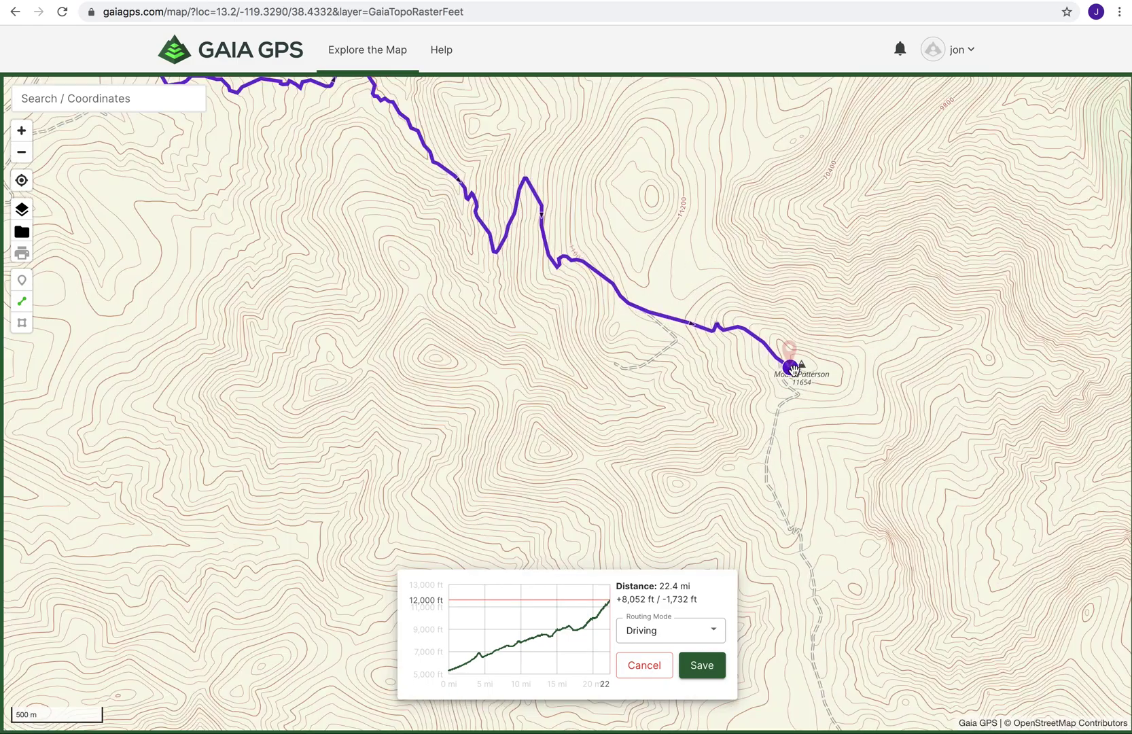
pyautogui.scroll(2, 793, 370)
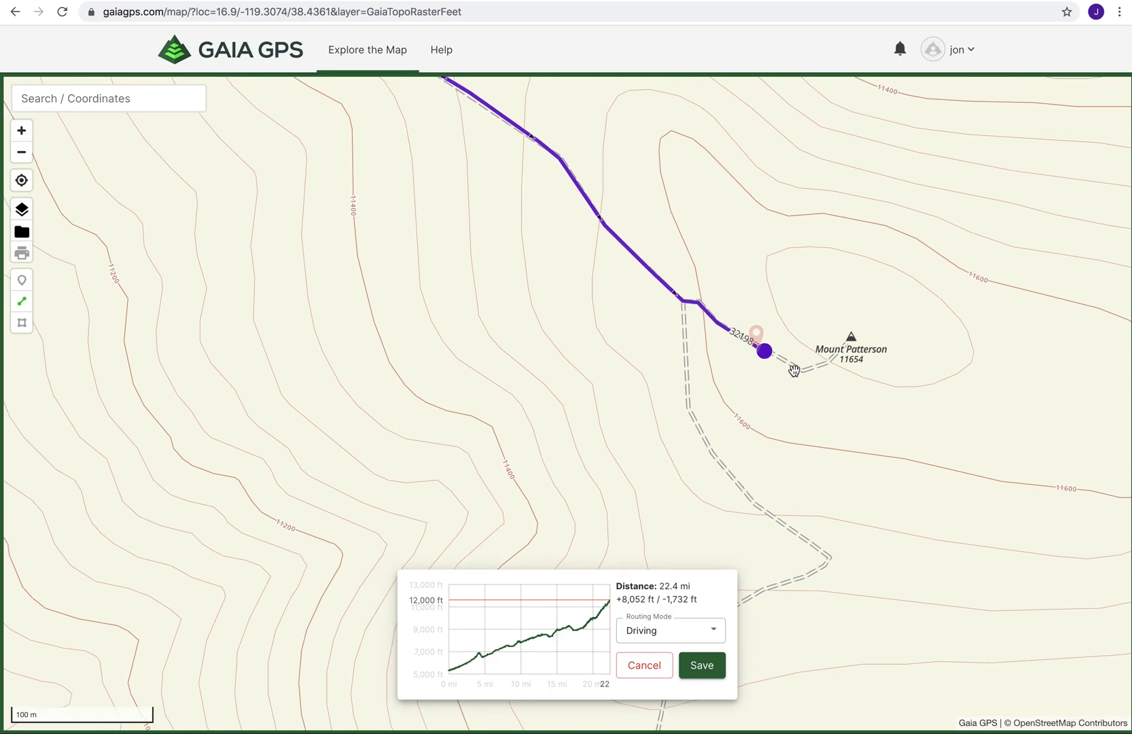
pyautogui.scroll(-1, 793, 370)
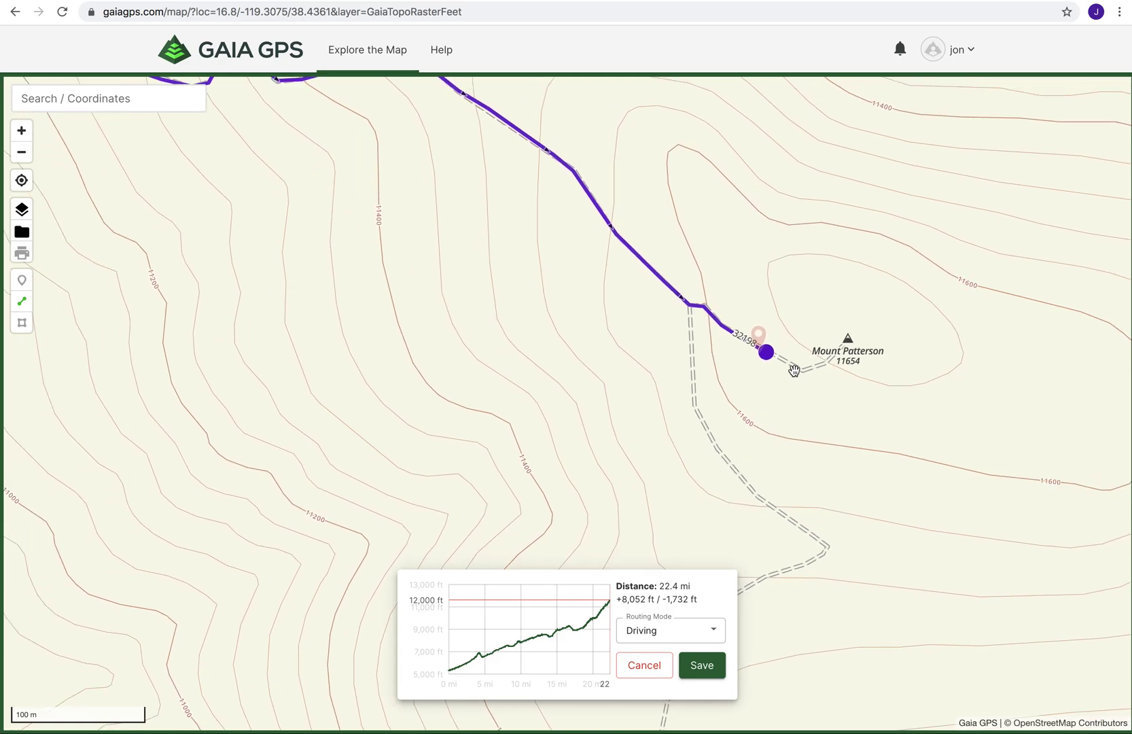
pyautogui.scroll(-2, 793, 370)
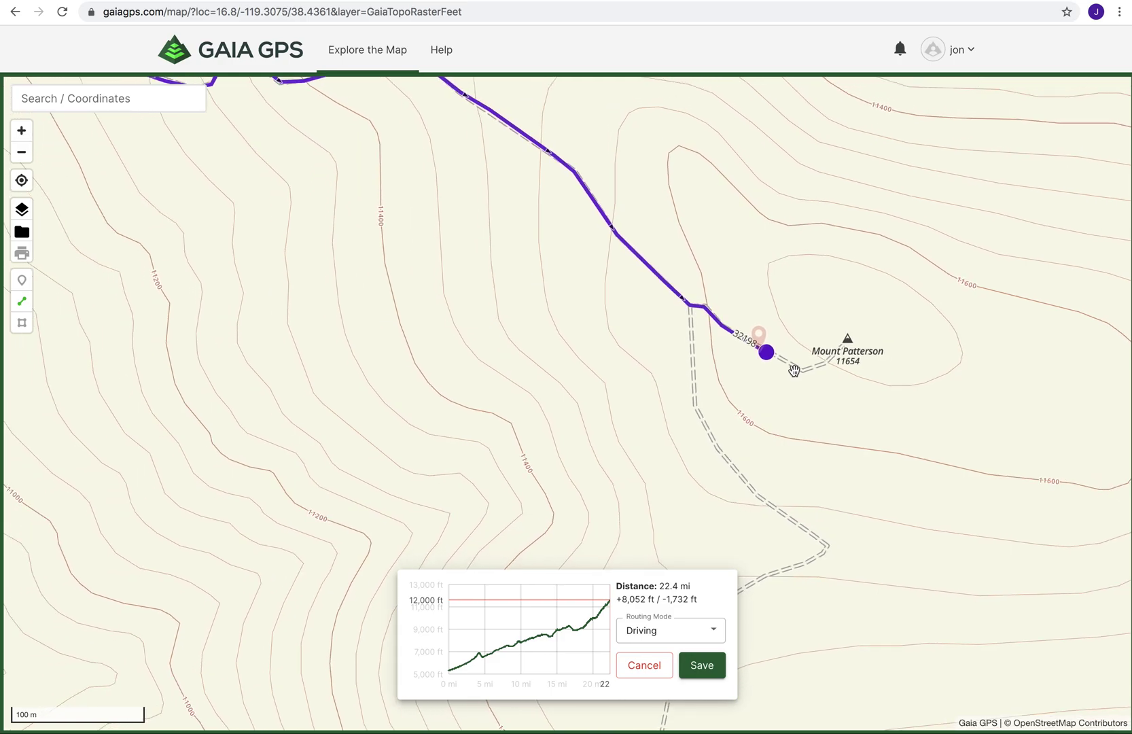
pyautogui.scroll(-3, 793, 370)
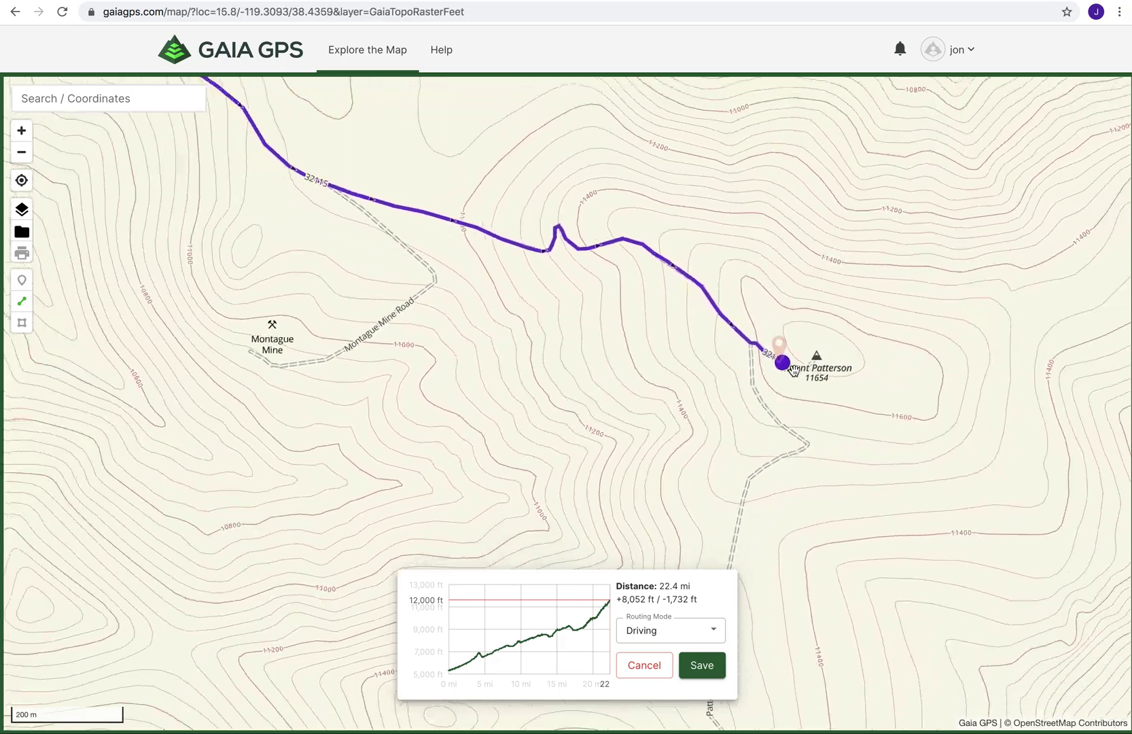
pyautogui.scroll(-5, 793, 370)
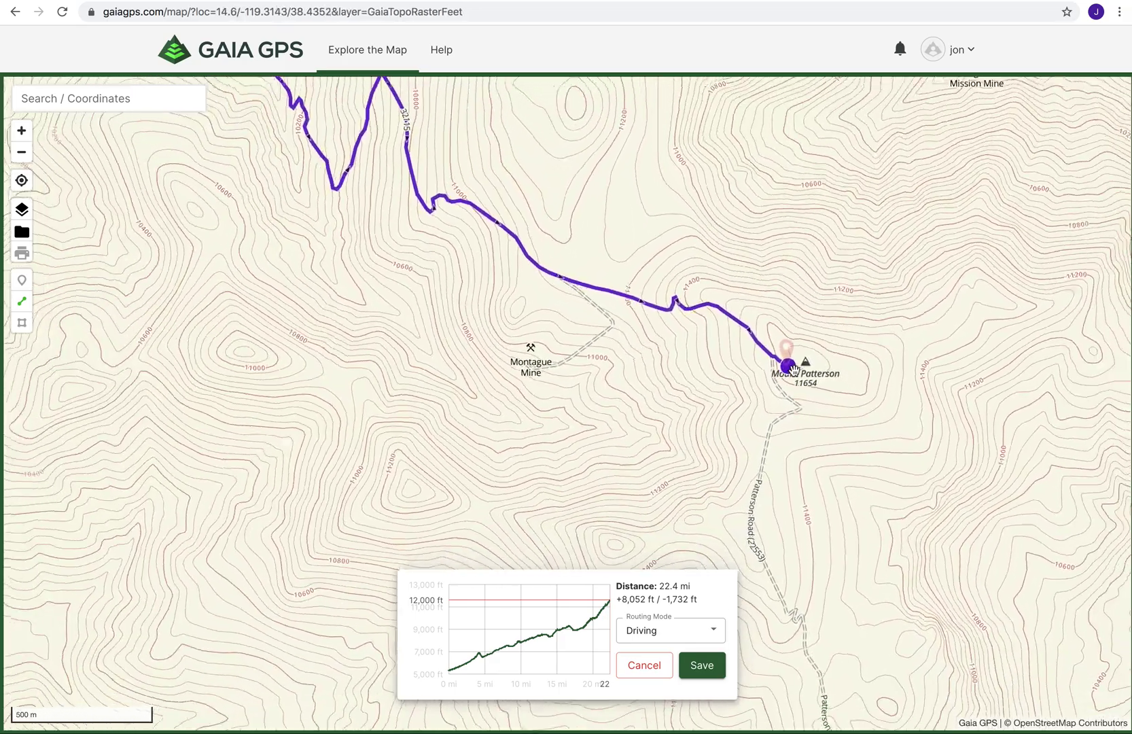
pyautogui.scroll(-4, 793, 370)
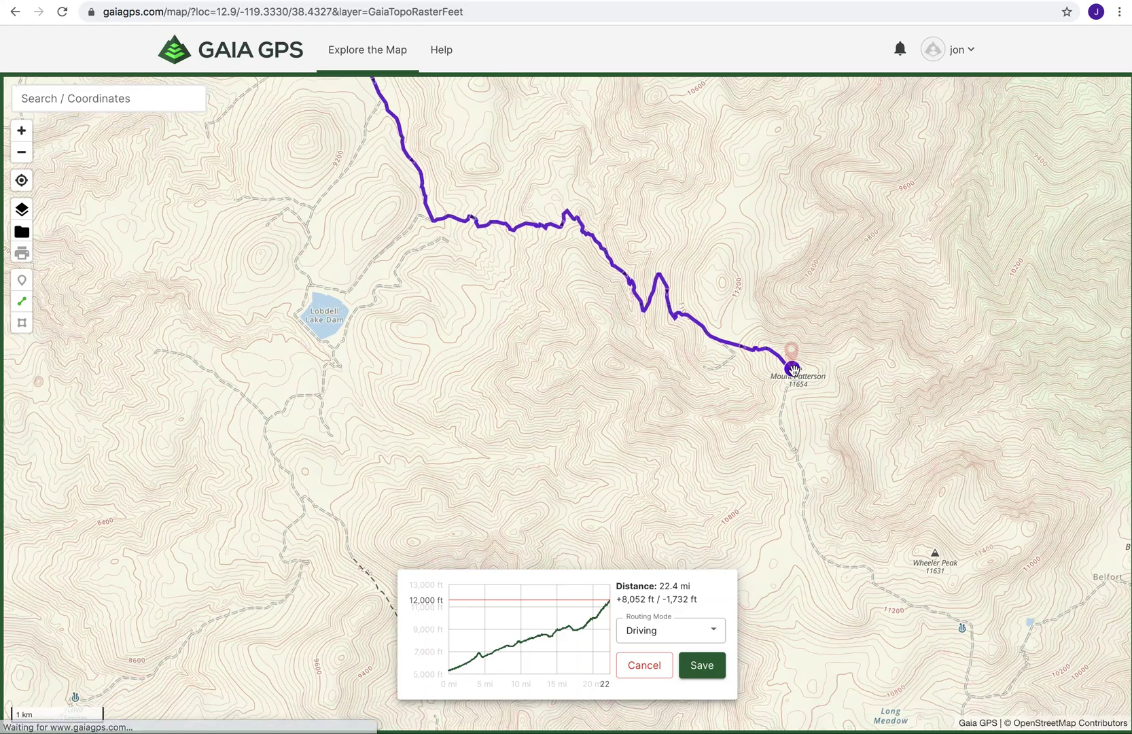
pyautogui.scroll(-4, 793, 370)
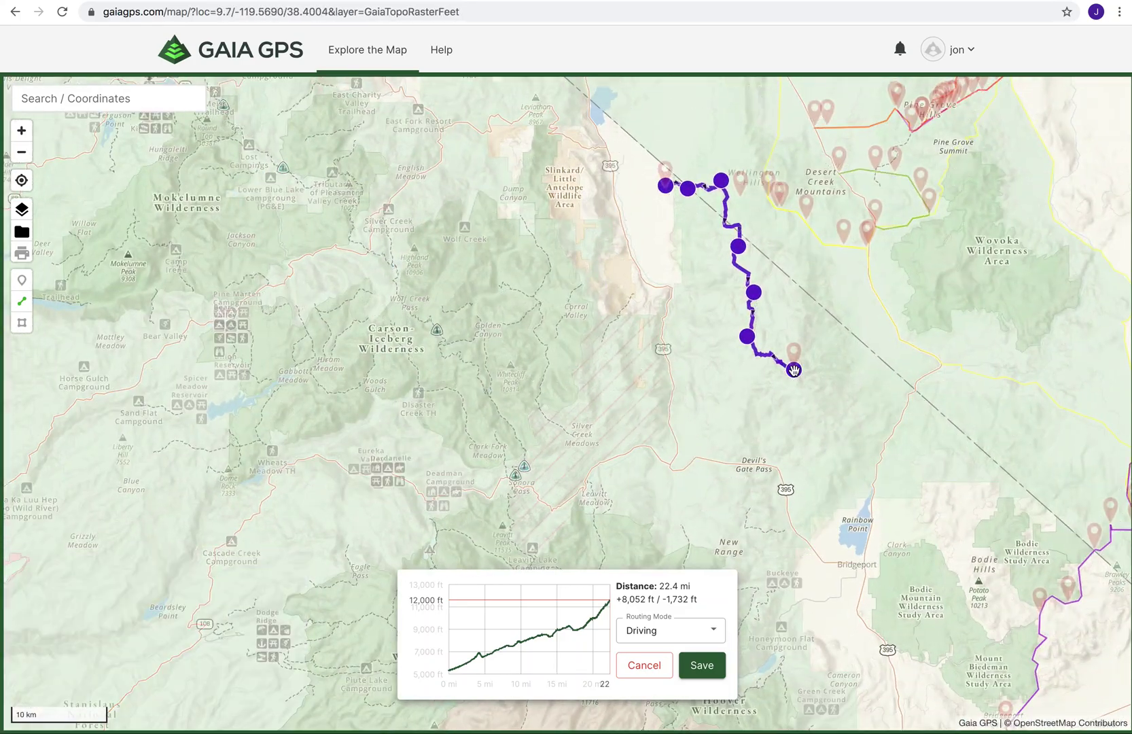
pyautogui.scroll(3, 793, 370)
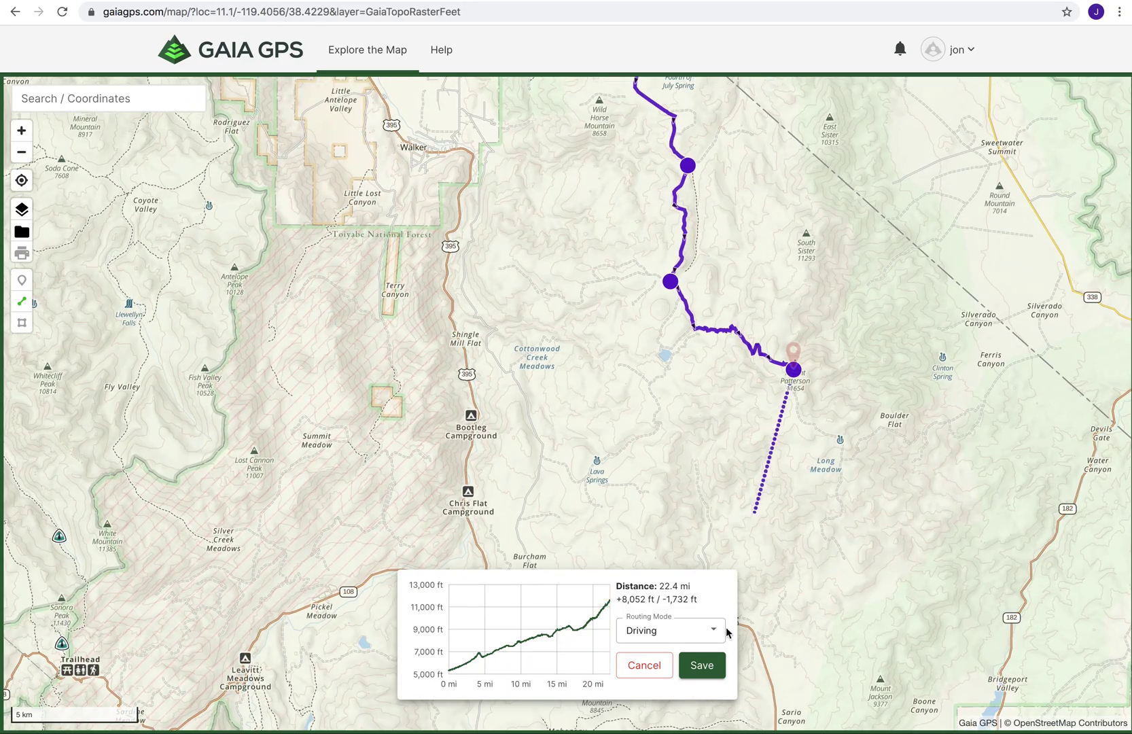
pyautogui.click(704, 665)
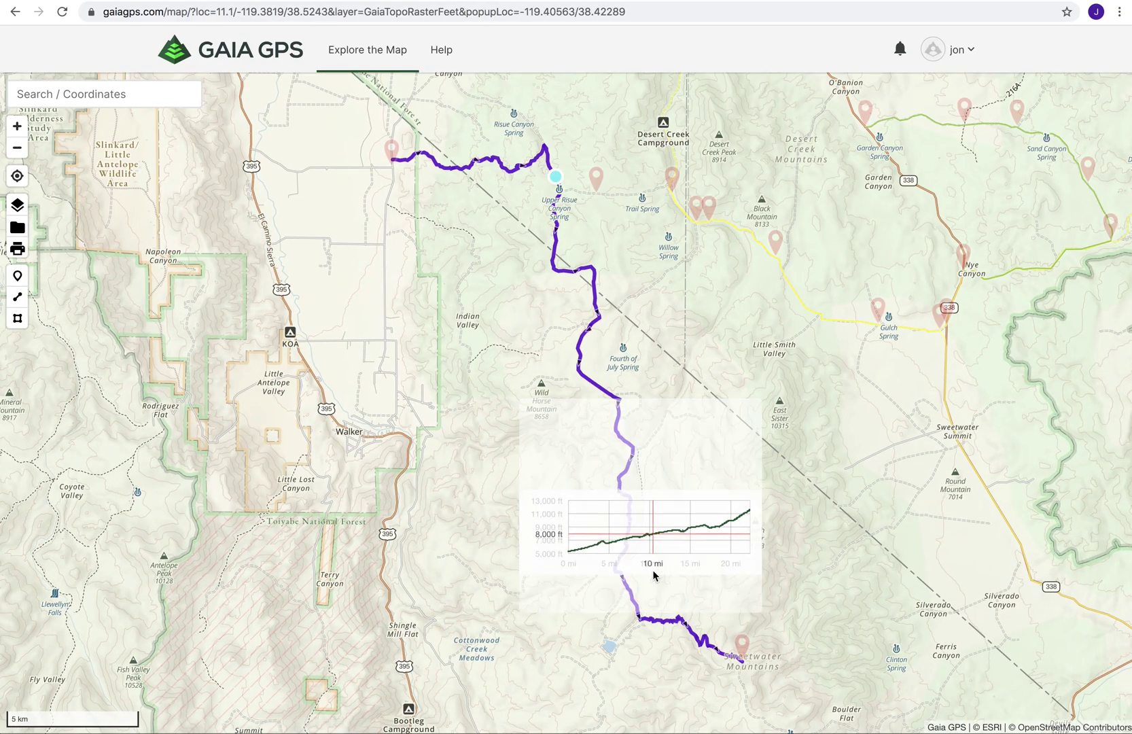
# Step: Replace 'untitled' with 'Coleville to Mount Patterson', fixing the typo, and close the details popup
pyautogui.moveTo(593, 432); pyautogui.dragTo(540, 431)
pyautogui.write('Coleville')
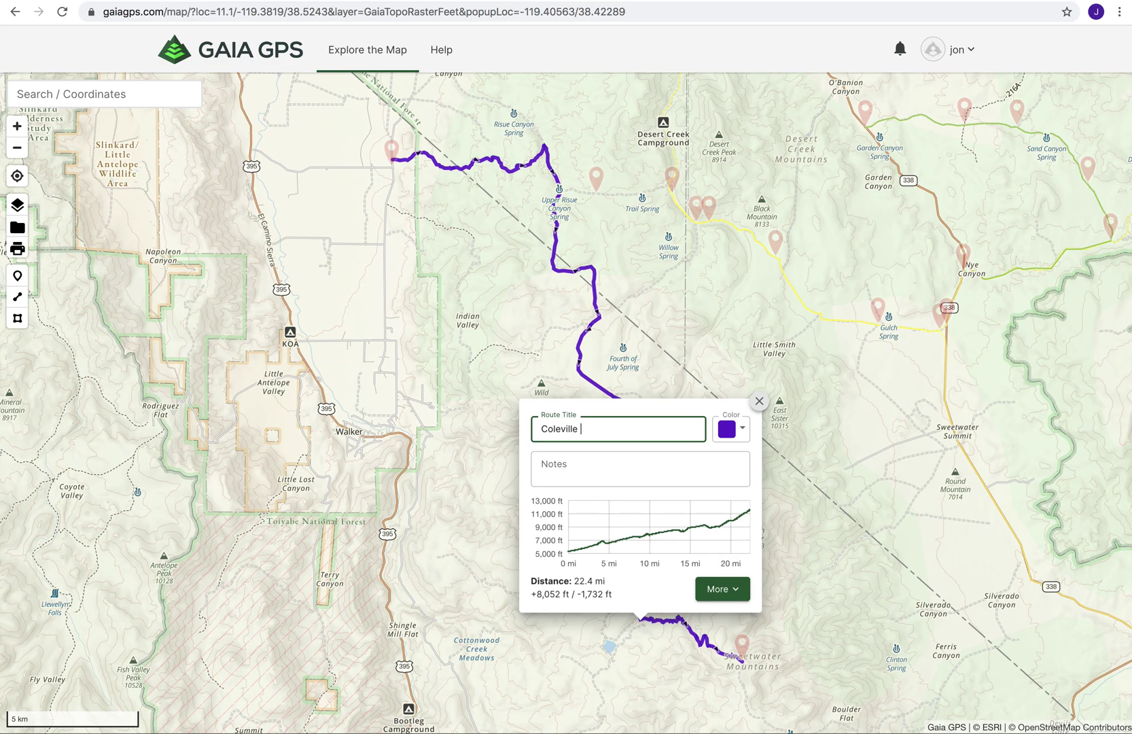
pyautogui.write(' to Mount Pattersopn')
pyautogui.press('BackSpace')
pyautogui.press('BackSpace')
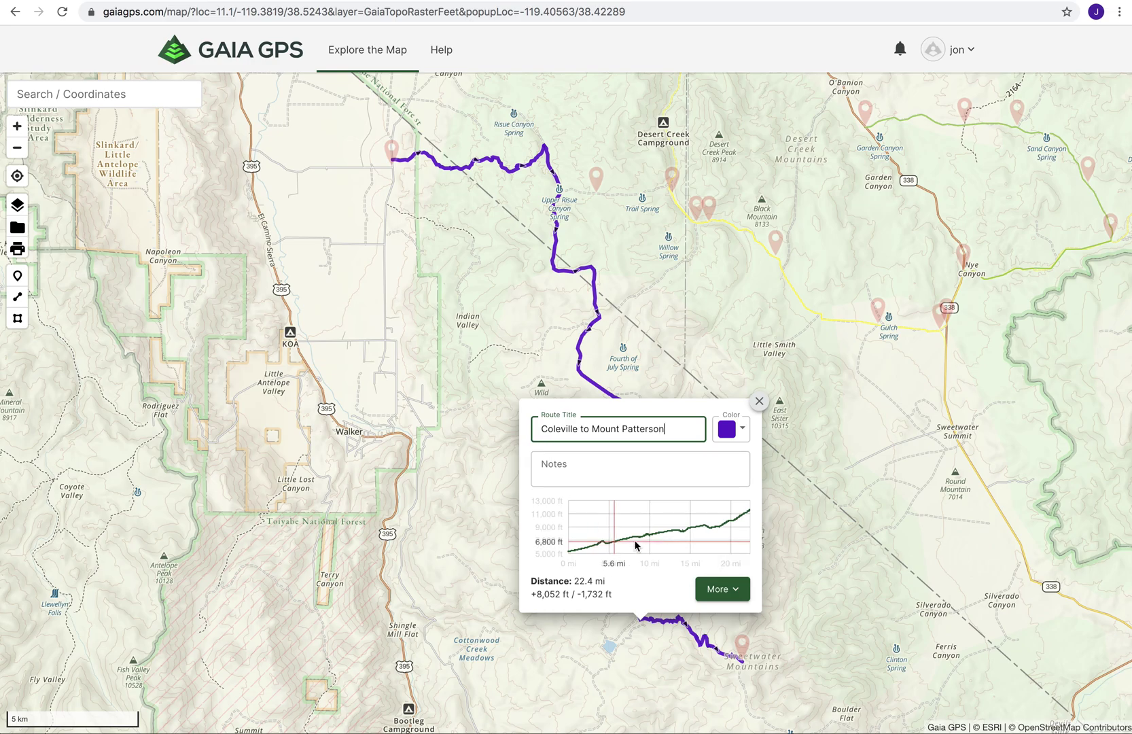
pyautogui.click(791, 495)
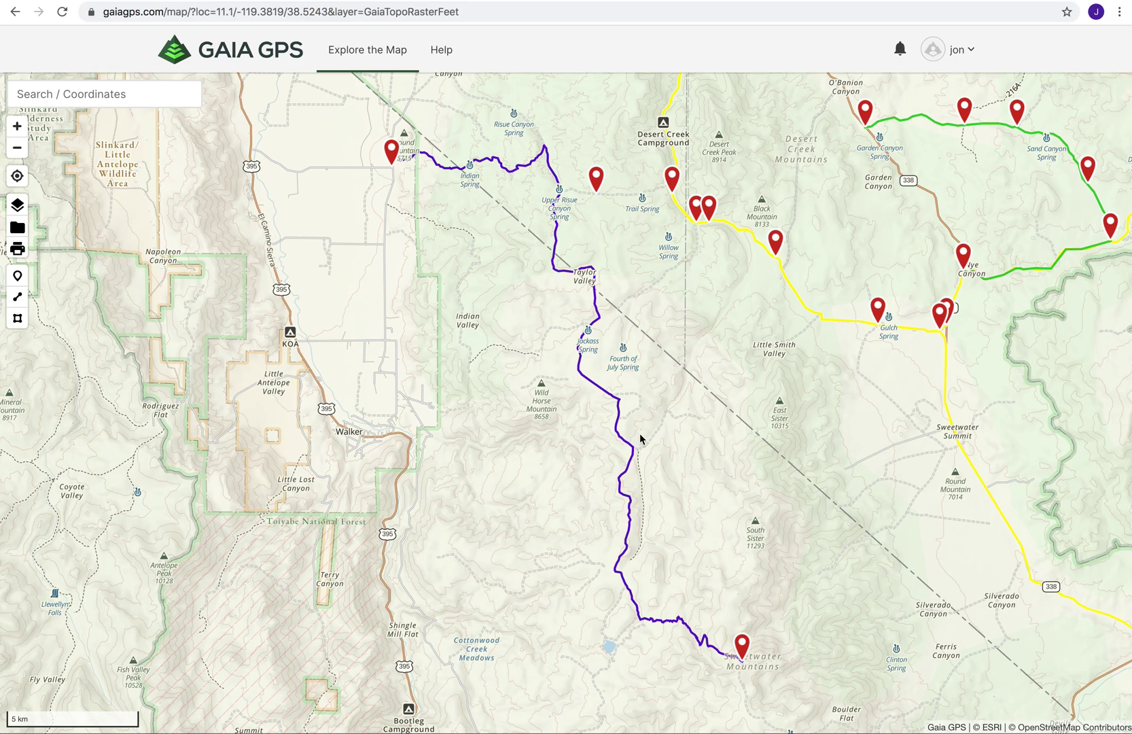
# Step: Zoom in on the route's start at Rickey Canyon and Indian Spring, then open the route's details
pyautogui.scroll(5, 419, 209)
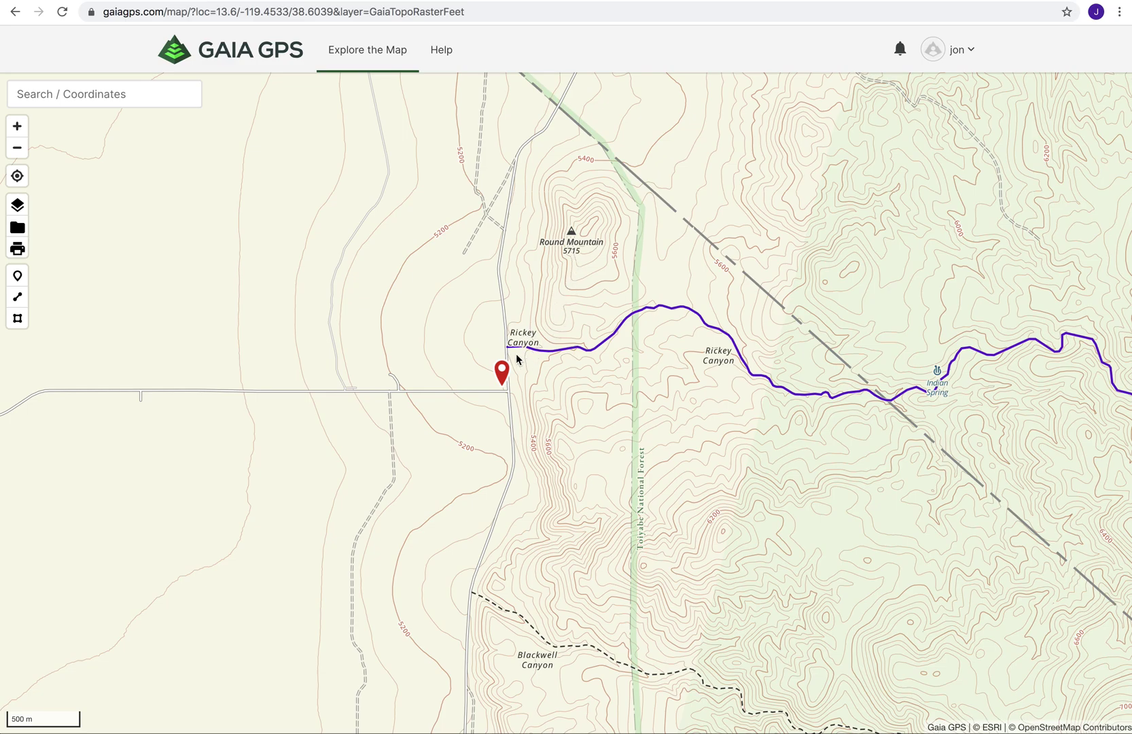
pyautogui.moveTo(745, 540); pyautogui.dragTo(265, 329)
pyautogui.moveTo(531, 467); pyautogui.dragTo(186, 242)
pyautogui.moveTo(391, 351); pyautogui.dragTo(805, 654)
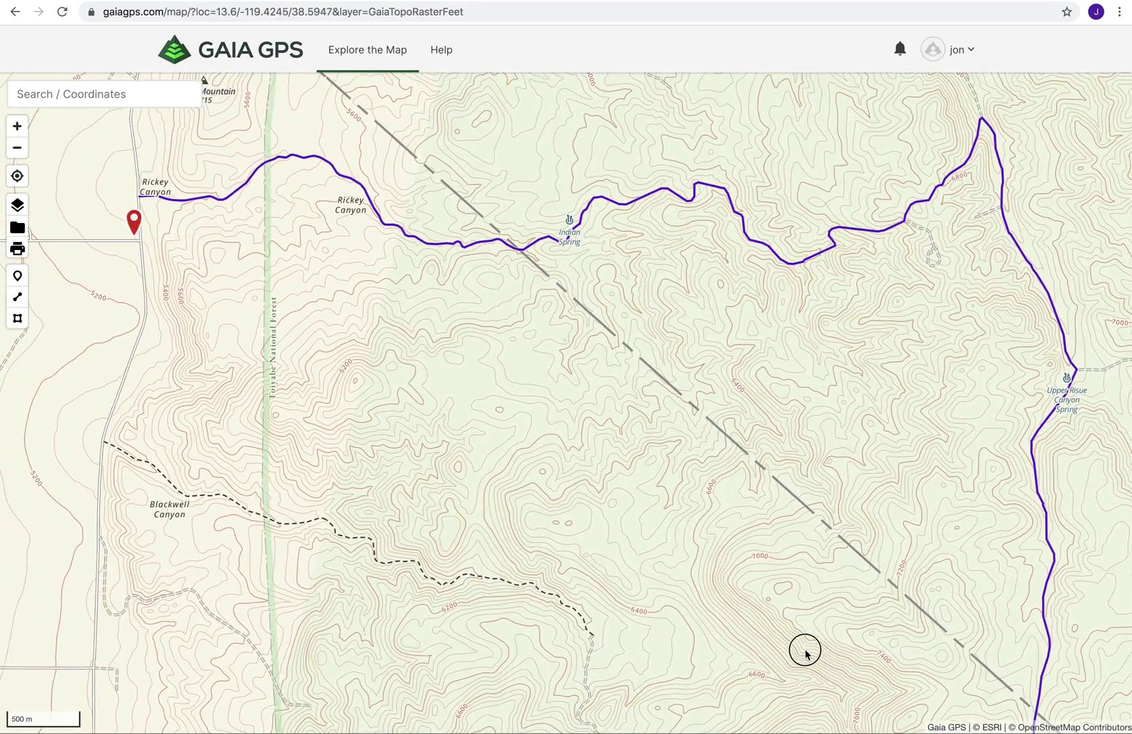
pyautogui.click(180, 204)
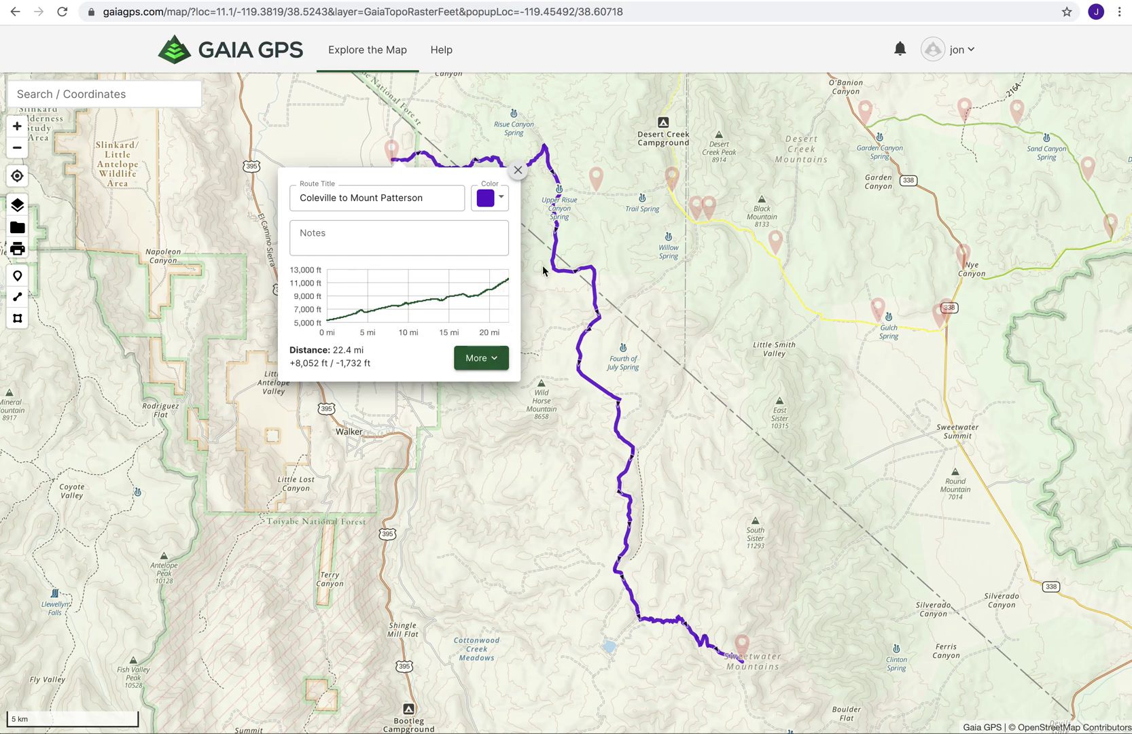
# Step: Close the route popup to show the full route and bring up the Map Layers list
pyautogui.click(518, 170)
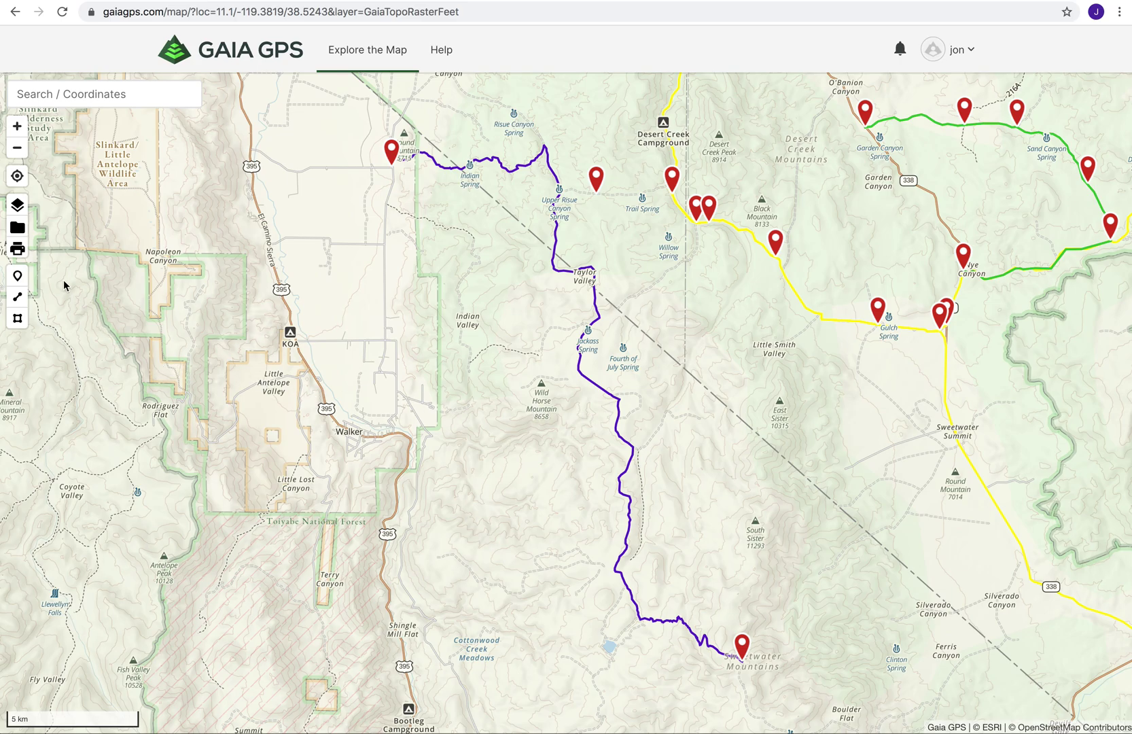
pyautogui.click(18, 206)
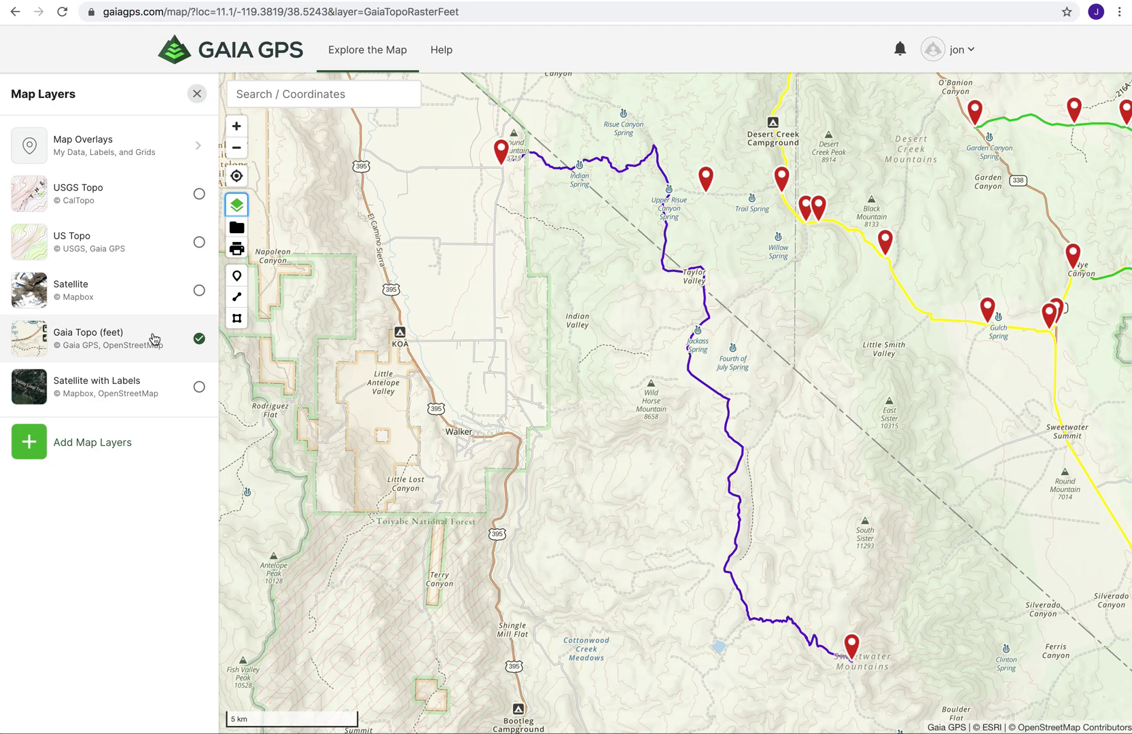
# Step: Switch the basemap from Gaia Topo (feet) to Satellite with Labels
pyautogui.click(198, 387)
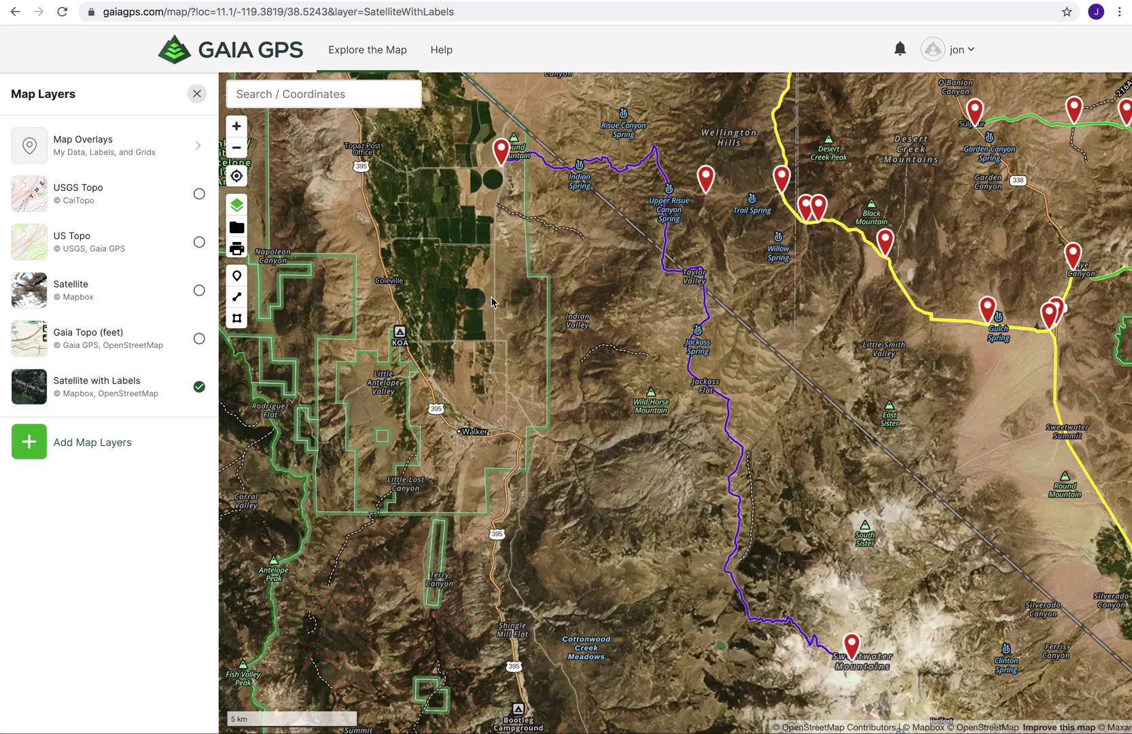
# Step: Zoom into the route's start on satellite imagery and follow the purple line east
pyautogui.scroll(5, 492, 303)
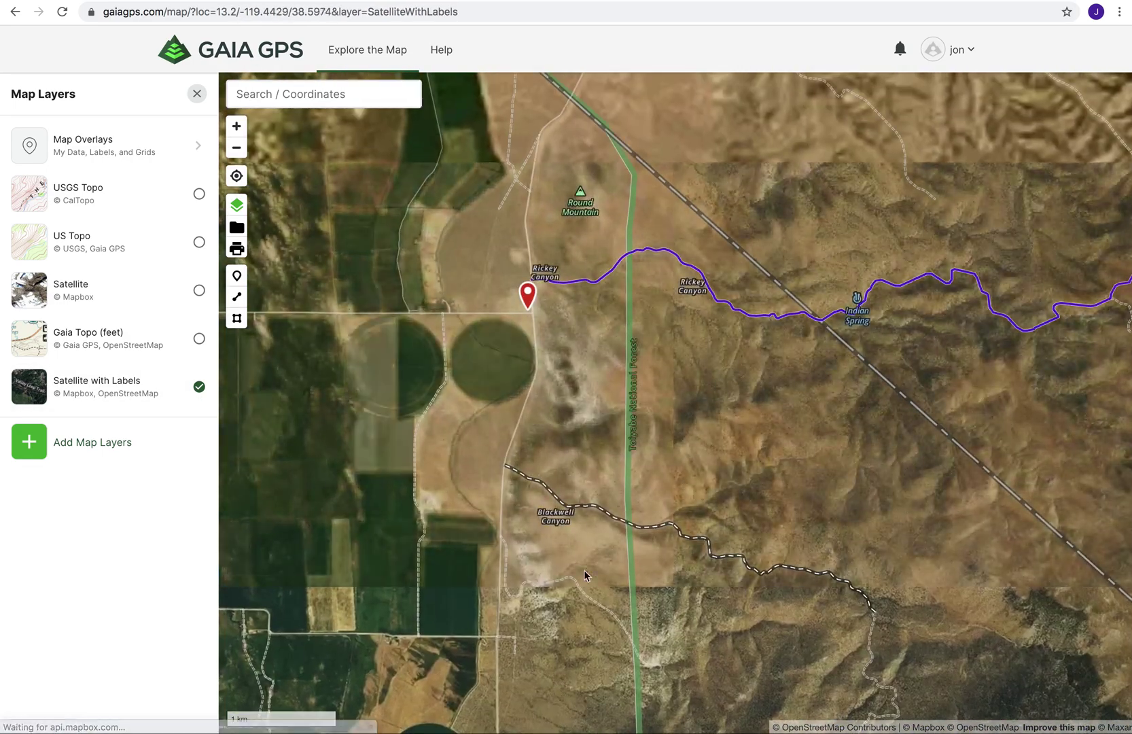
pyautogui.scroll(3, 586, 365)
pyautogui.moveTo(586, 366); pyautogui.dragTo(603, 719)
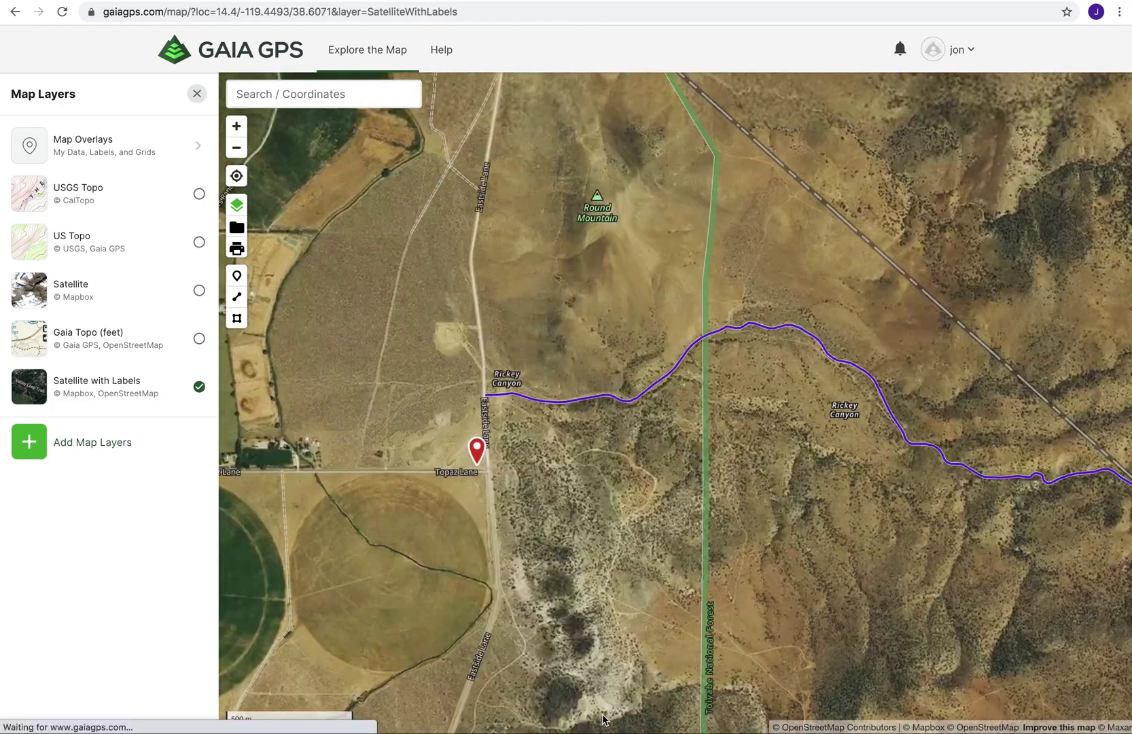
pyautogui.scroll(2, 584, 556)
pyautogui.scroll(2, 584, 556)
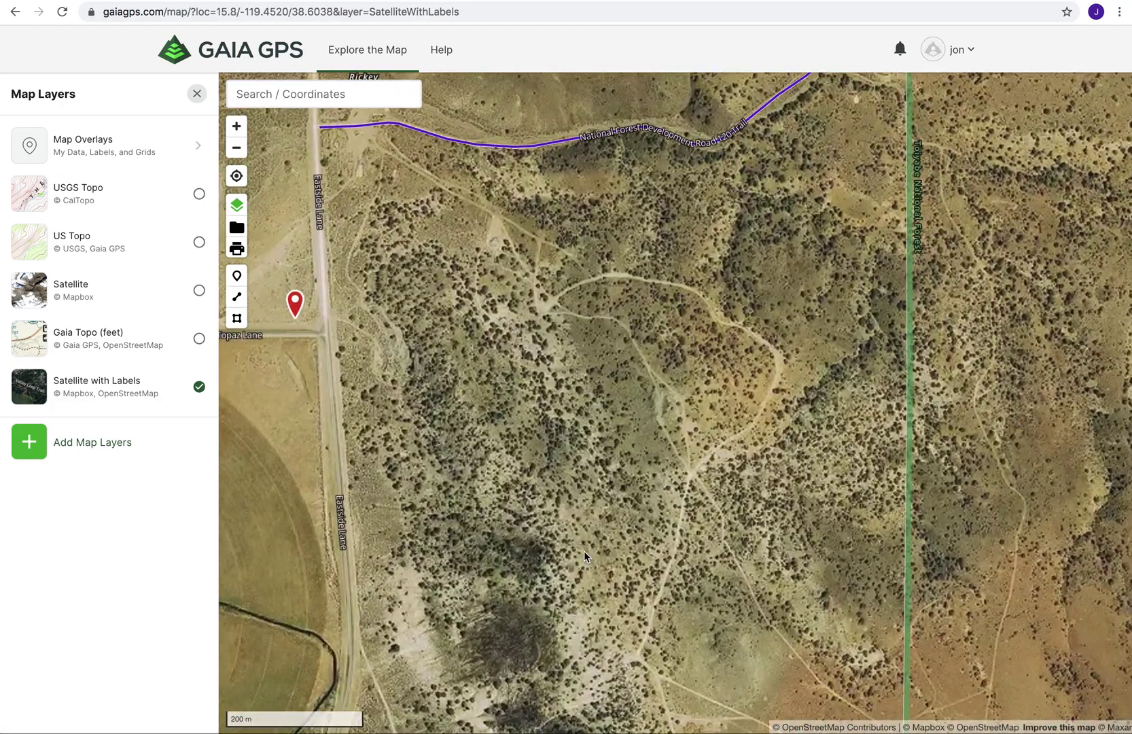
pyautogui.moveTo(566, 372); pyautogui.dragTo(535, 575)
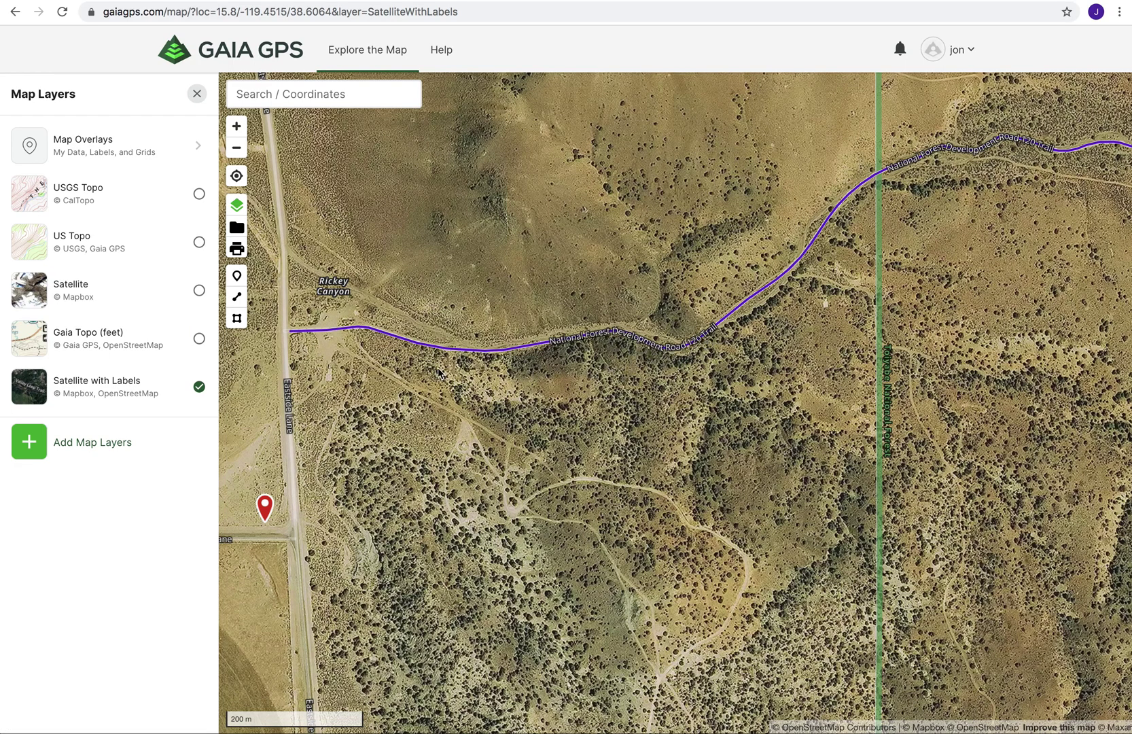
pyautogui.moveTo(819, 345); pyautogui.dragTo(287, 621)
pyautogui.moveTo(428, 648); pyautogui.dragTo(380, 496)
pyautogui.moveTo(476, 611); pyautogui.dragTo(322, 453)
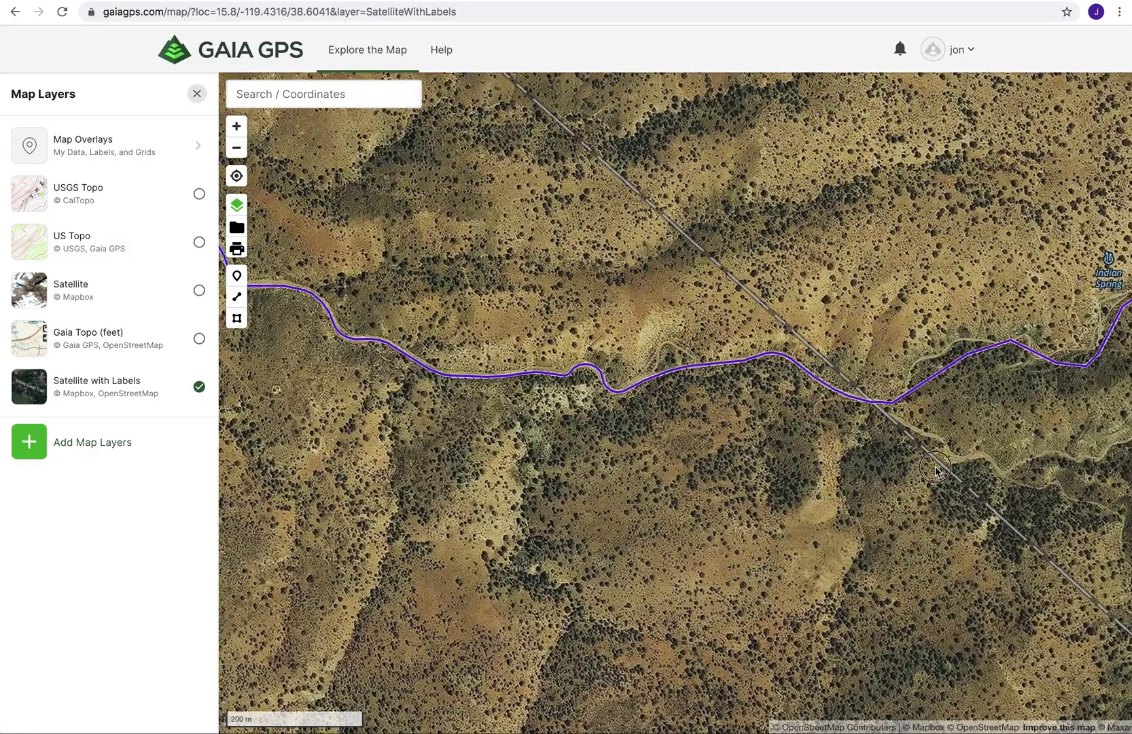
# Step: Follow the route past Indian Spring to Arrowhead Mine
pyautogui.moveTo(516, 475); pyautogui.dragTo(382, 570)
pyautogui.moveTo(1104, 495); pyautogui.dragTo(547, 650)
pyautogui.moveTo(626, 668); pyautogui.dragTo(423, 450)
pyautogui.moveTo(911, 559); pyautogui.dragTo(551, 583)
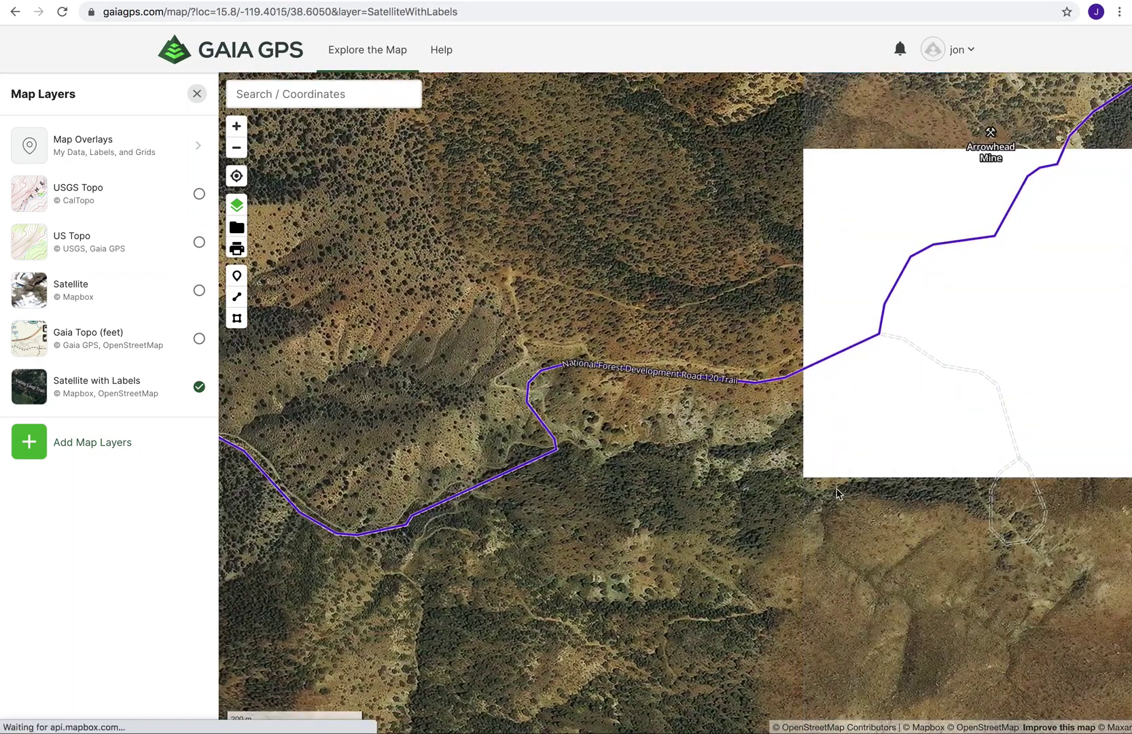
pyautogui.moveTo(831, 490); pyautogui.dragTo(637, 571)
pyautogui.moveTo(1115, 322); pyautogui.dragTo(802, 419)
# Step: Trace the route from the road junction south along the forest road to the dense tree patch
pyautogui.moveTo(854, 243); pyautogui.dragTo(696, 494)
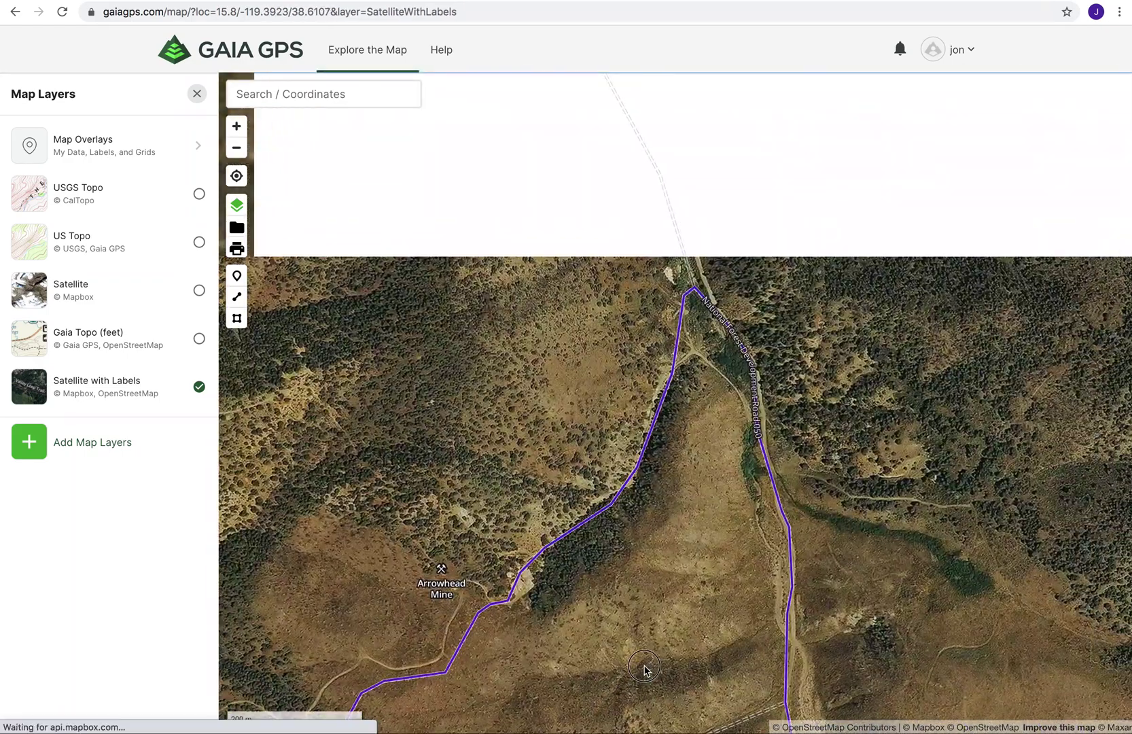
pyautogui.moveTo(709, 568); pyautogui.dragTo(698, 311)
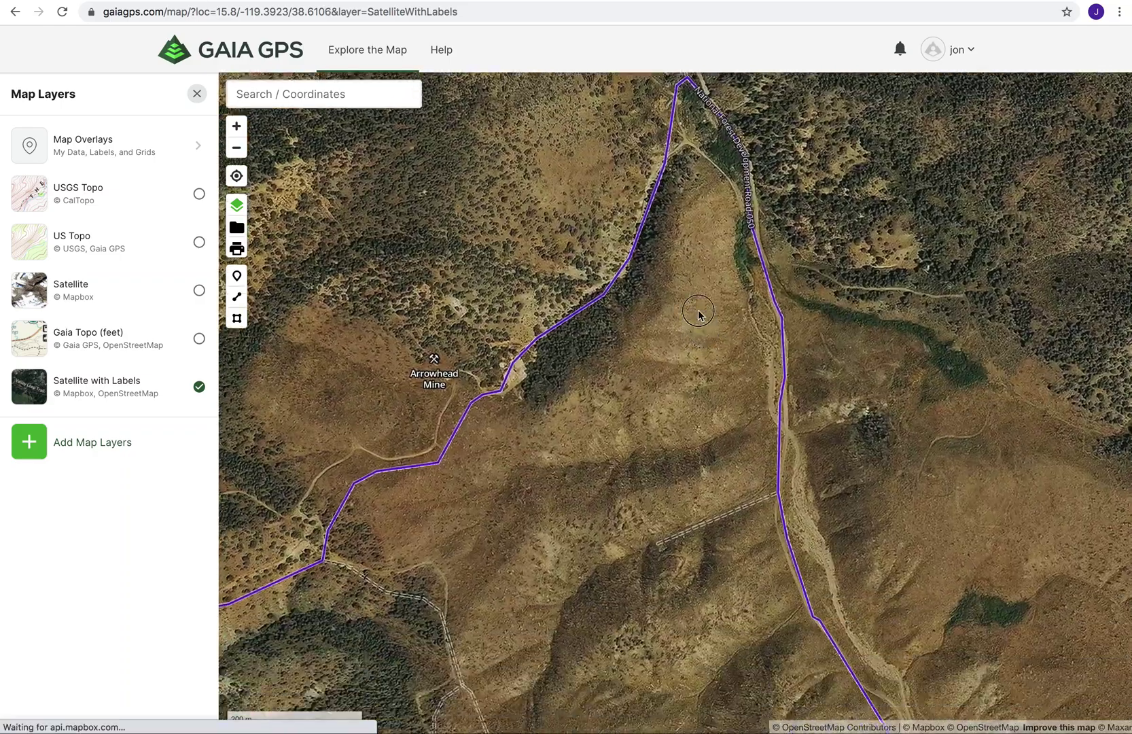
pyautogui.moveTo(711, 609); pyautogui.dragTo(759, 507)
pyautogui.moveTo(762, 584); pyautogui.dragTo(551, 165)
pyautogui.moveTo(695, 670); pyautogui.dragTo(657, 354)
pyautogui.moveTo(714, 479); pyautogui.dragTo(791, 156)
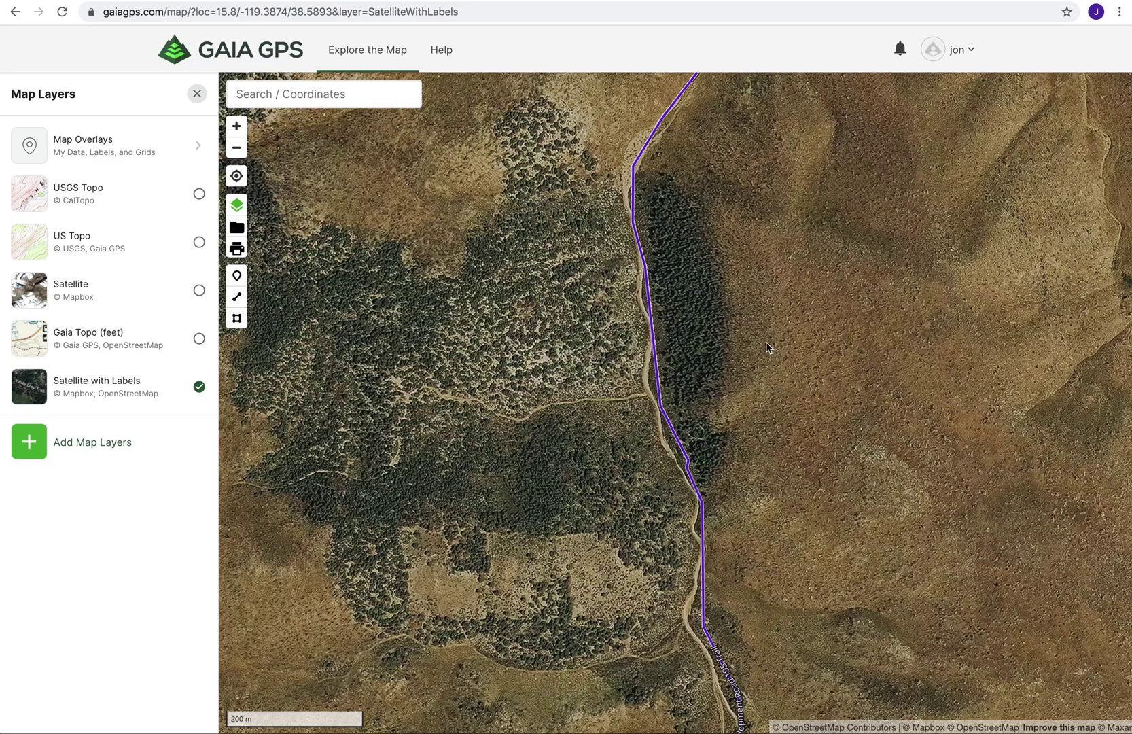
pyautogui.moveTo(766, 347); pyautogui.dragTo(789, 173)
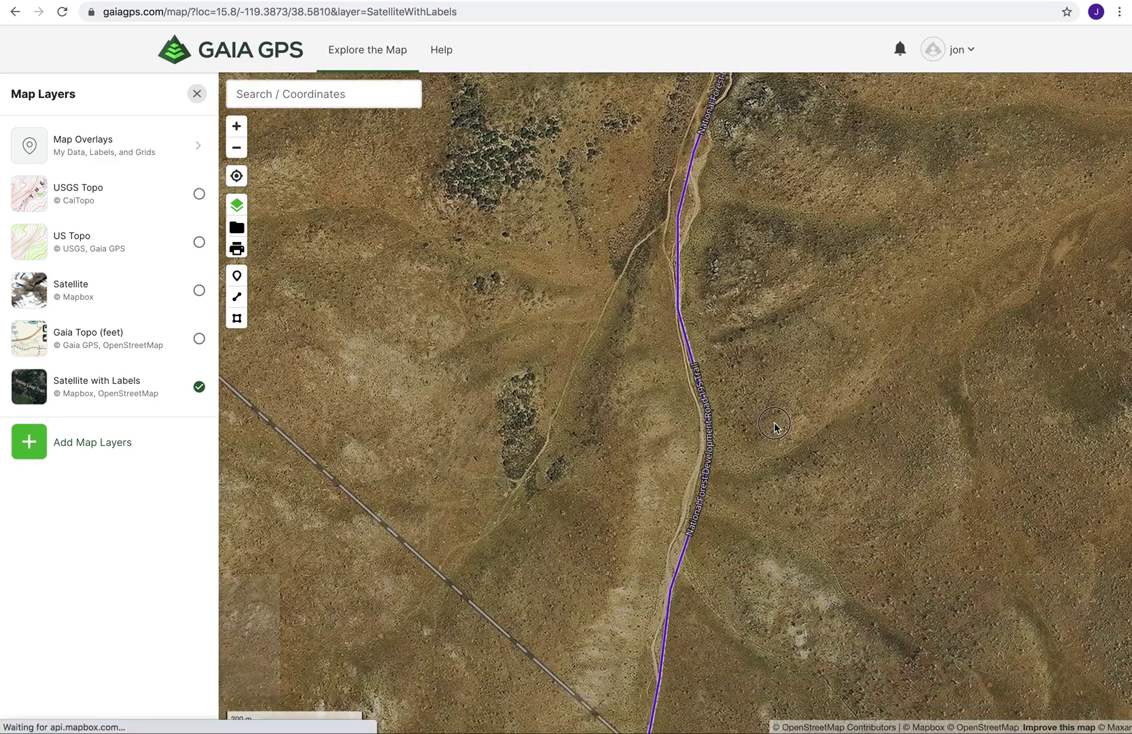
# Step: Follow the purple route south past Taylor Valley to the trail junction
pyautogui.moveTo(774, 502); pyautogui.dragTo(791, 170)
pyautogui.moveTo(761, 559); pyautogui.dragTo(816, 235)
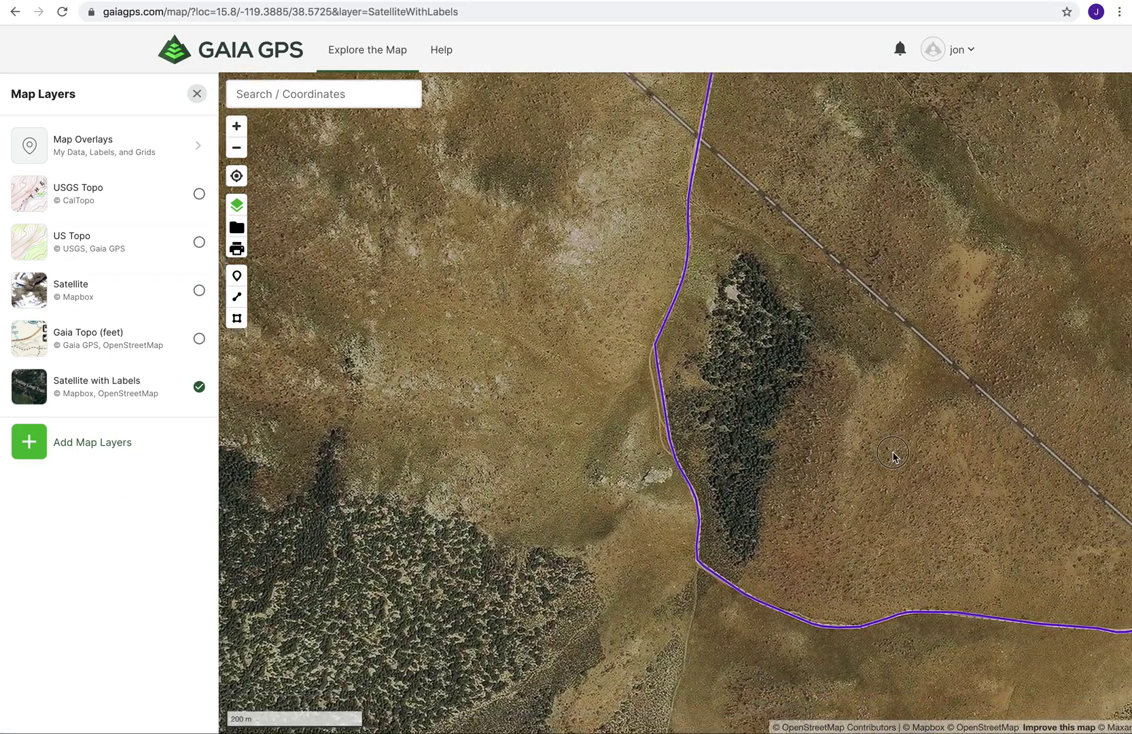
pyautogui.moveTo(892, 456); pyautogui.dragTo(581, 224)
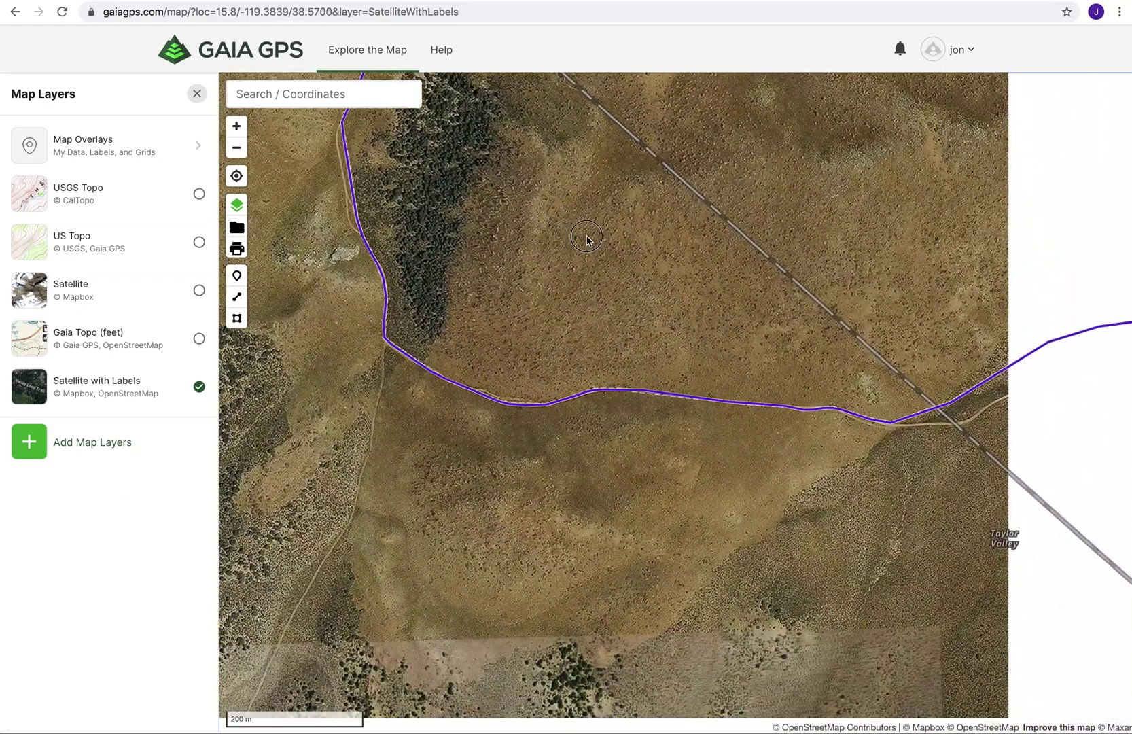
pyautogui.moveTo(834, 473); pyautogui.dragTo(391, 515)
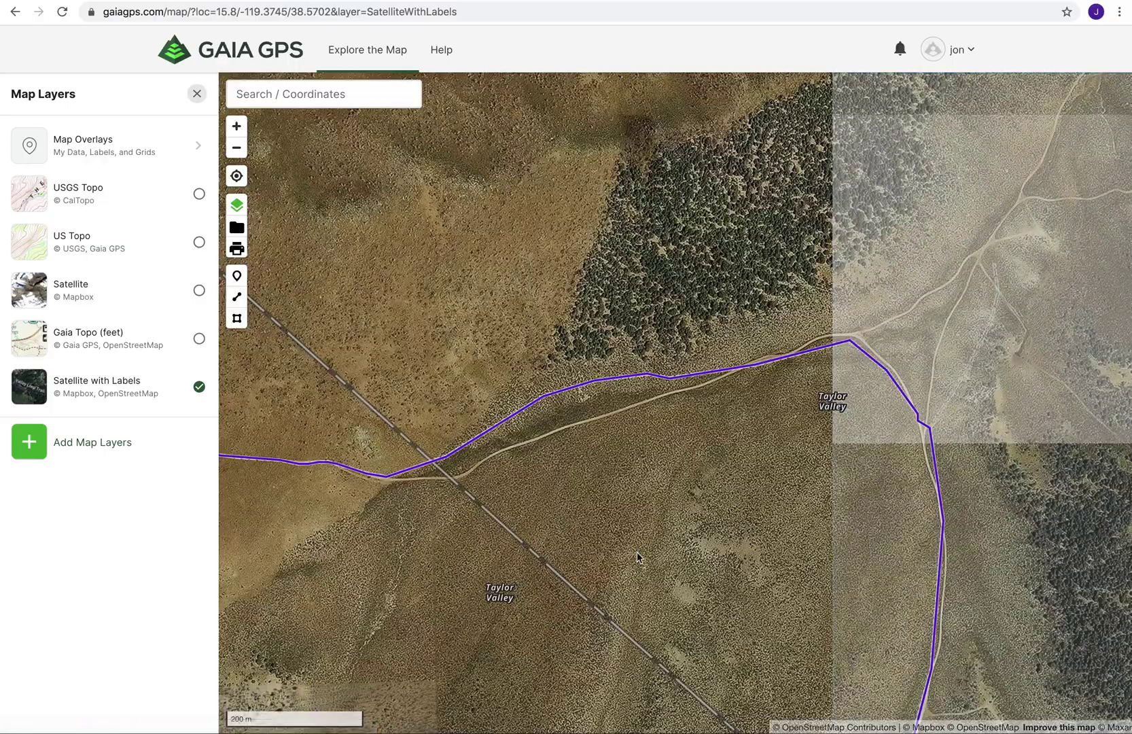
pyautogui.moveTo(640, 557); pyautogui.dragTo(637, 250)
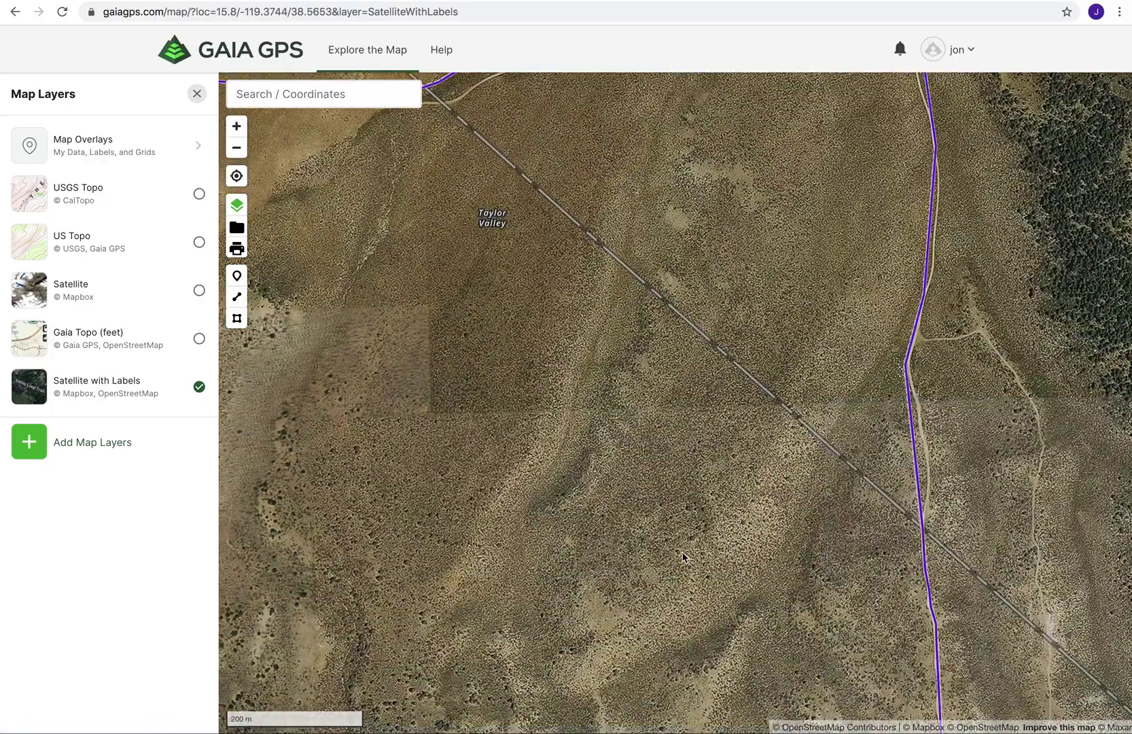
pyautogui.moveTo(761, 687); pyautogui.dragTo(713, 286)
pyautogui.moveTo(735, 495); pyautogui.dragTo(657, 222)
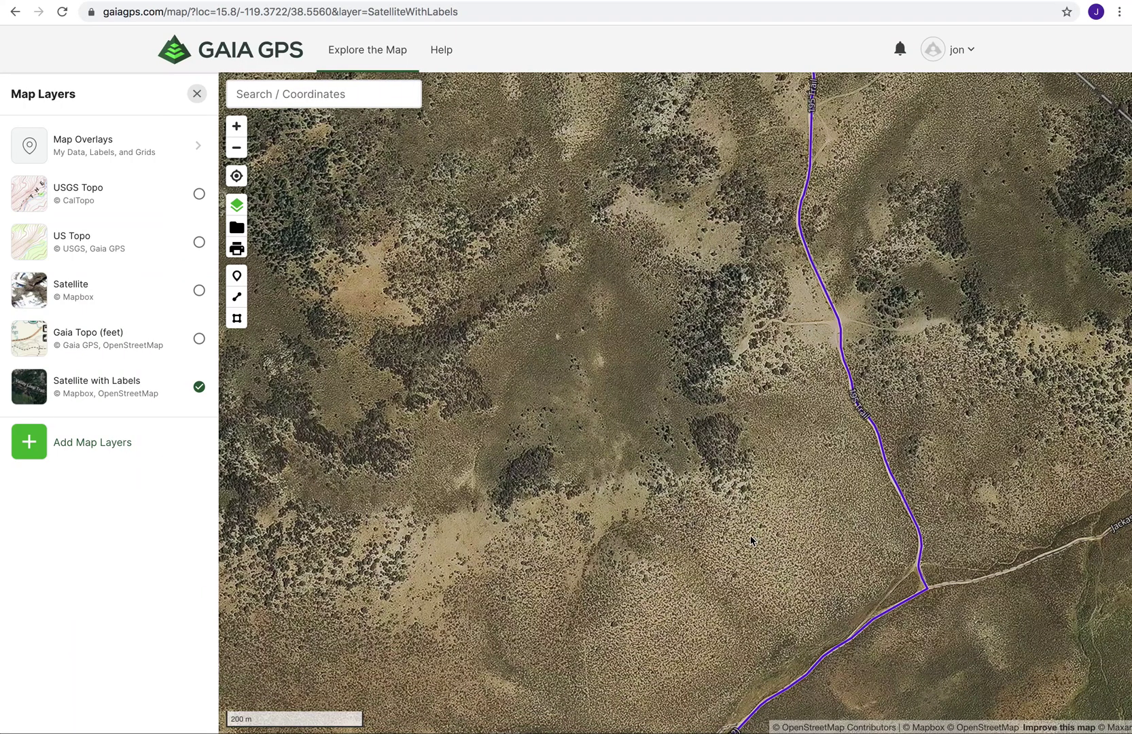
# Step: Continue along the route past Jackass Spring to Jackass Flat
pyautogui.moveTo(751, 540); pyautogui.dragTo(711, 230)
pyautogui.moveTo(720, 559); pyautogui.dragTo(965, 270)
pyautogui.moveTo(729, 628); pyautogui.dragTo(857, 313)
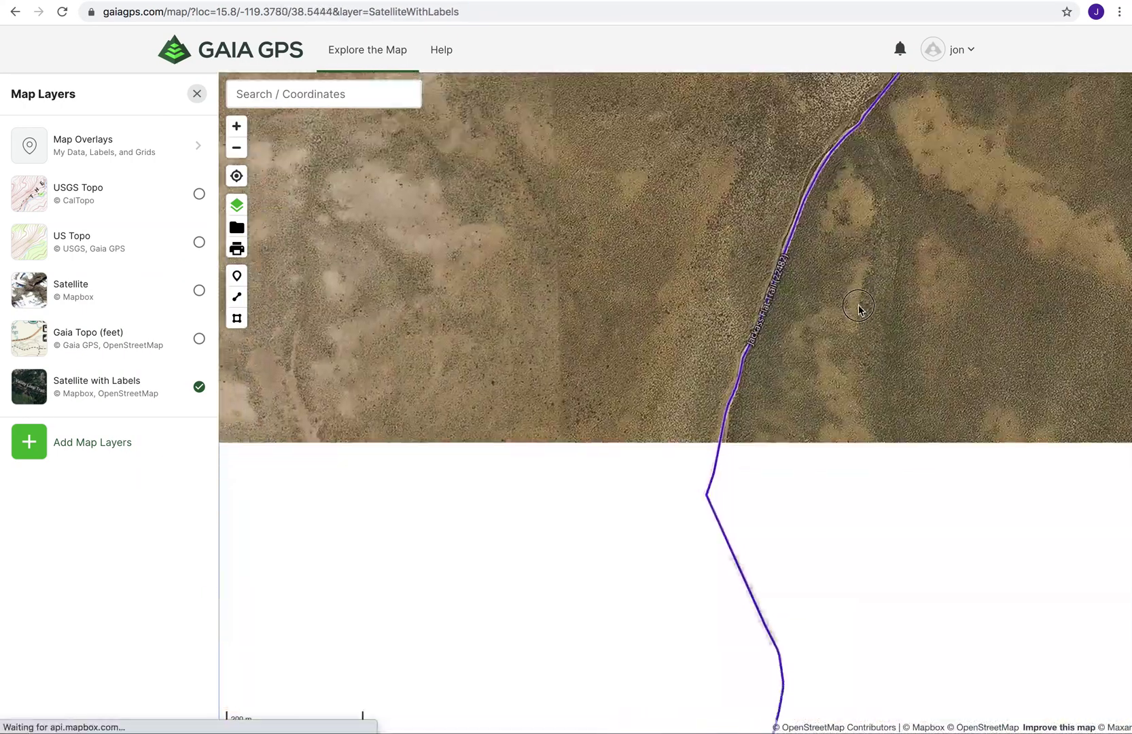
pyautogui.scroll(-3, 842, 504)
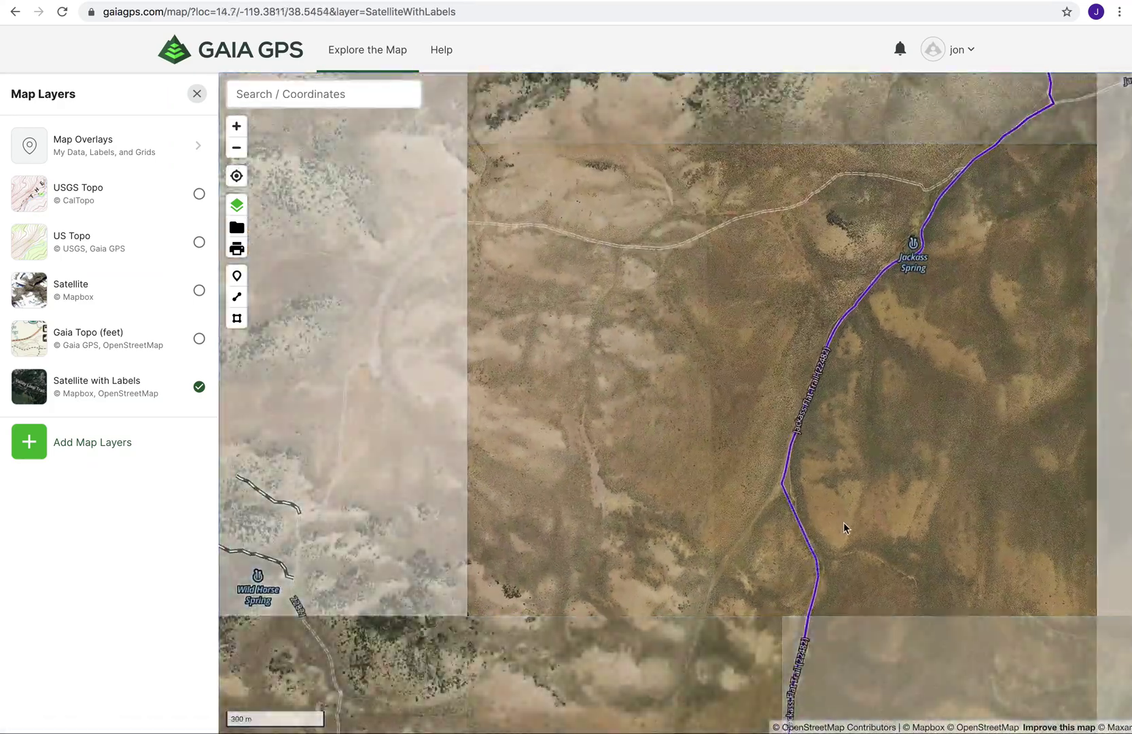
pyautogui.moveTo(857, 538); pyautogui.dragTo(839, 212)
pyautogui.moveTo(917, 480); pyautogui.dragTo(532, 239)
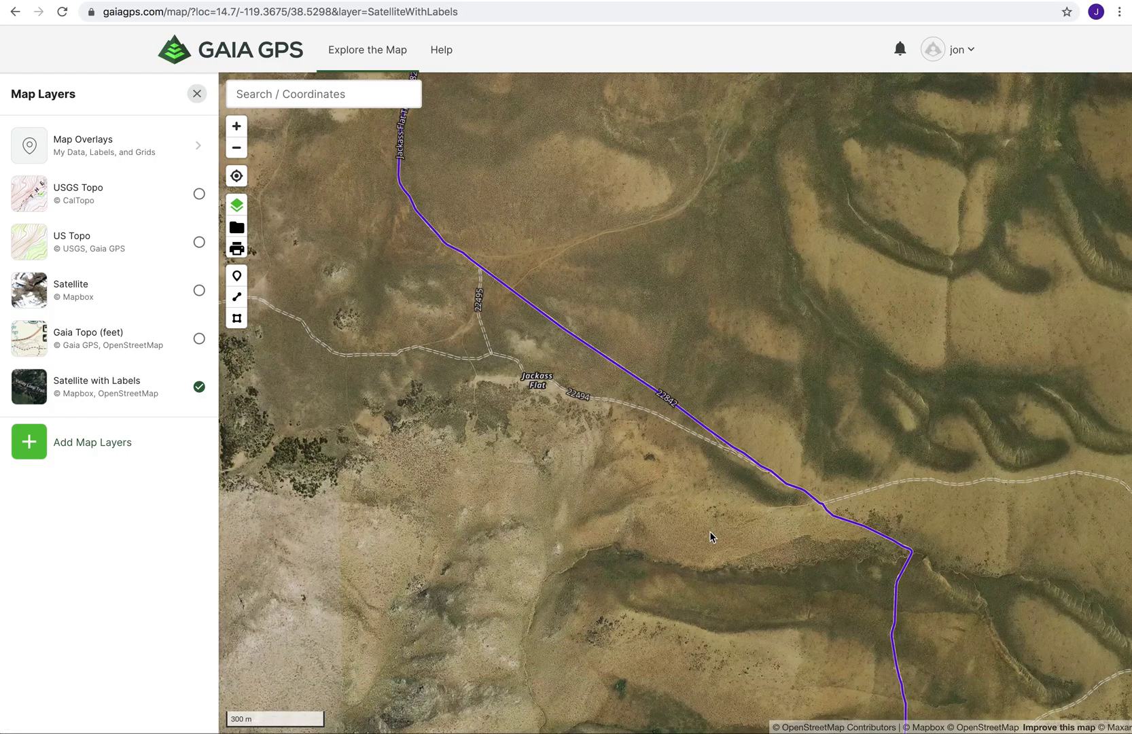
pyautogui.scroll(-2, 710, 530)
pyautogui.moveTo(730, 589); pyautogui.dragTo(685, 323)
# Step: Follow the route farther south and show the 'Unnamed gate' info on the dirt road west of it
pyautogui.moveTo(753, 537); pyautogui.dragTo(737, 275)
pyautogui.moveTo(773, 643); pyautogui.dragTo(726, 401)
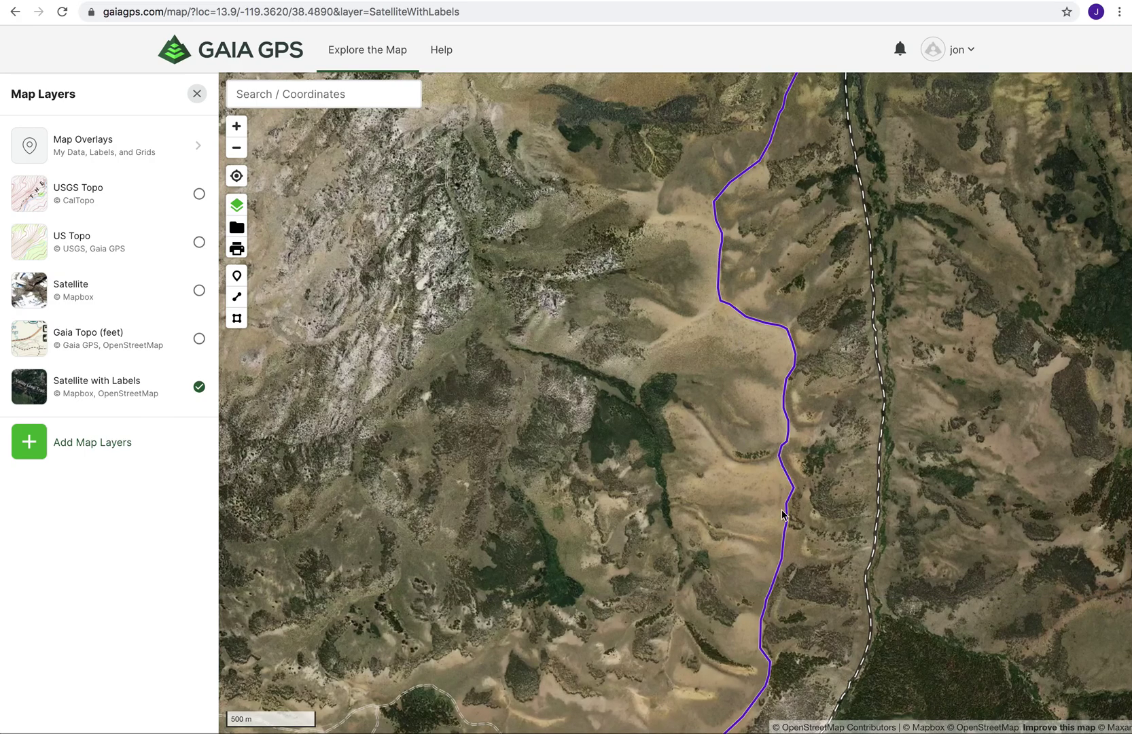
pyautogui.moveTo(717, 589); pyautogui.dragTo(781, 217)
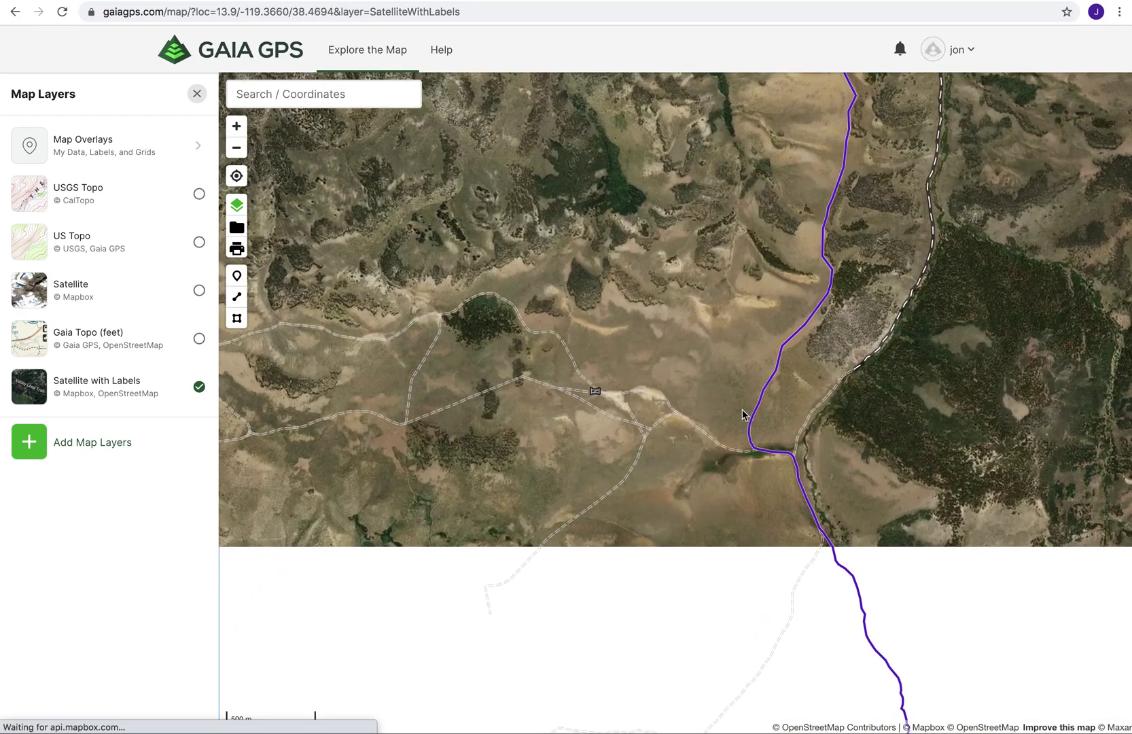
pyautogui.moveTo(645, 471); pyautogui.dragTo(890, 451)
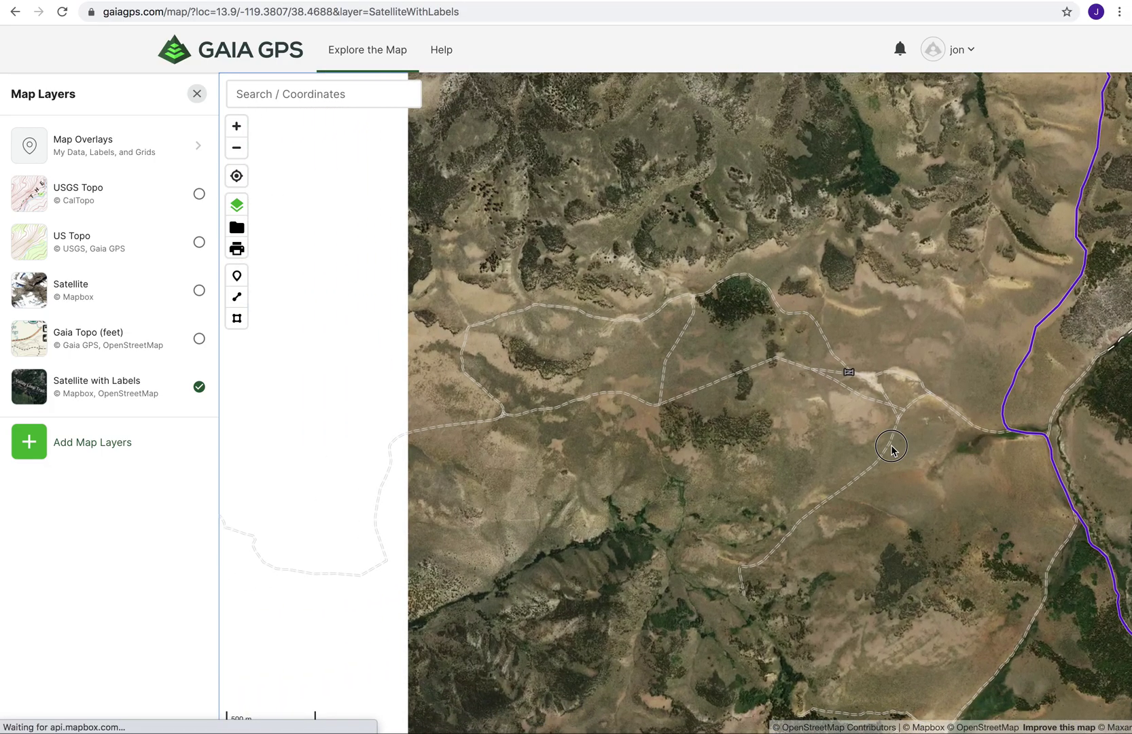
pyautogui.scroll(-3, 888, 453)
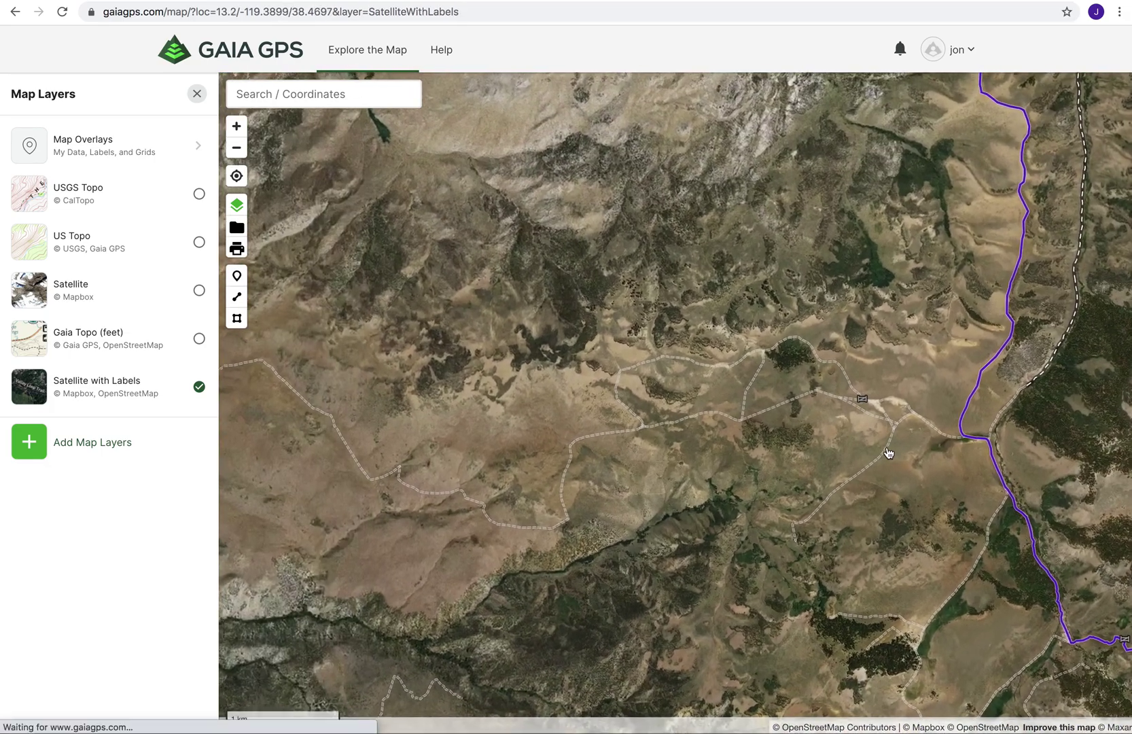
pyautogui.scroll(2, 870, 414)
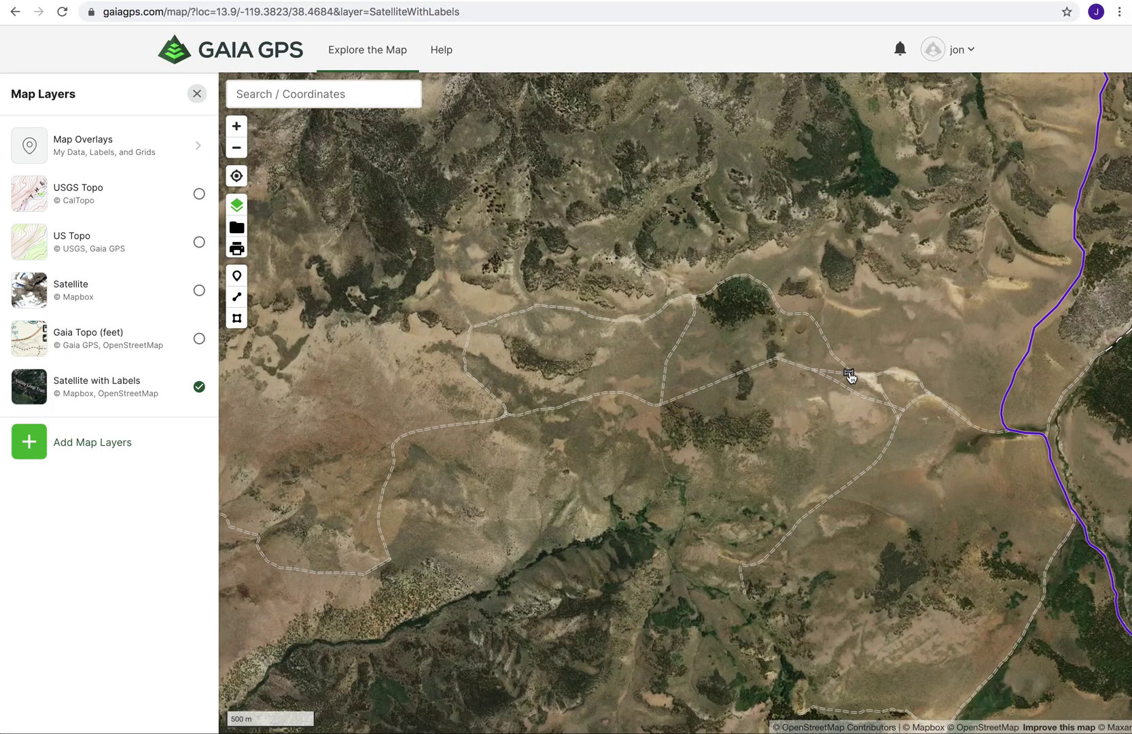
pyautogui.click(850, 375)
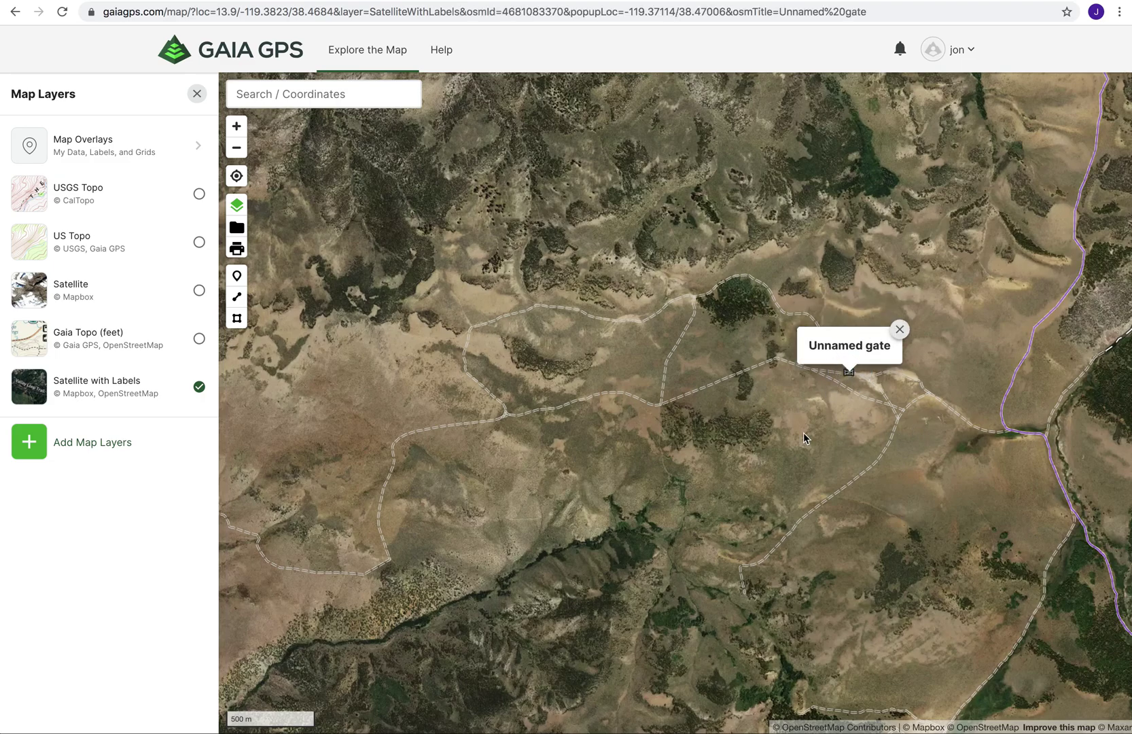
# Step: Close the Unnamed gate popup and center the purple route beside Lobdell Lake Dam
pyautogui.scroll(1, 803, 432)
pyautogui.click(751, 441)
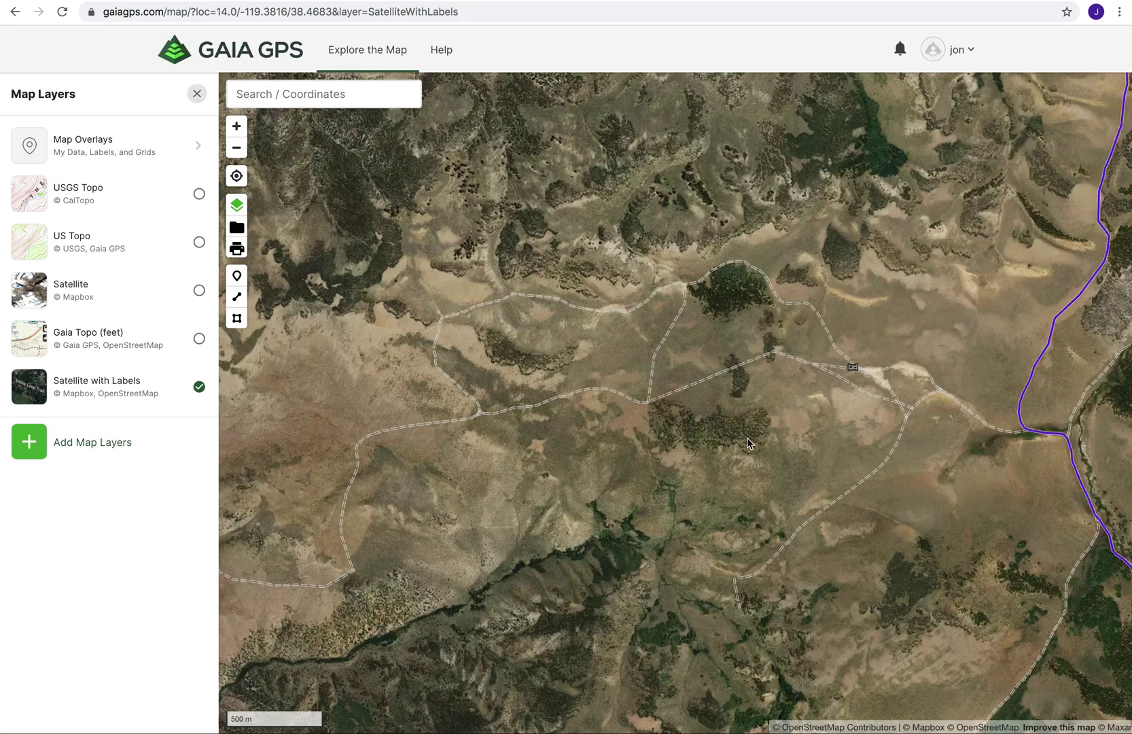
pyautogui.moveTo(655, 449); pyautogui.dragTo(1081, 316)
pyautogui.scroll(2, 771, 390)
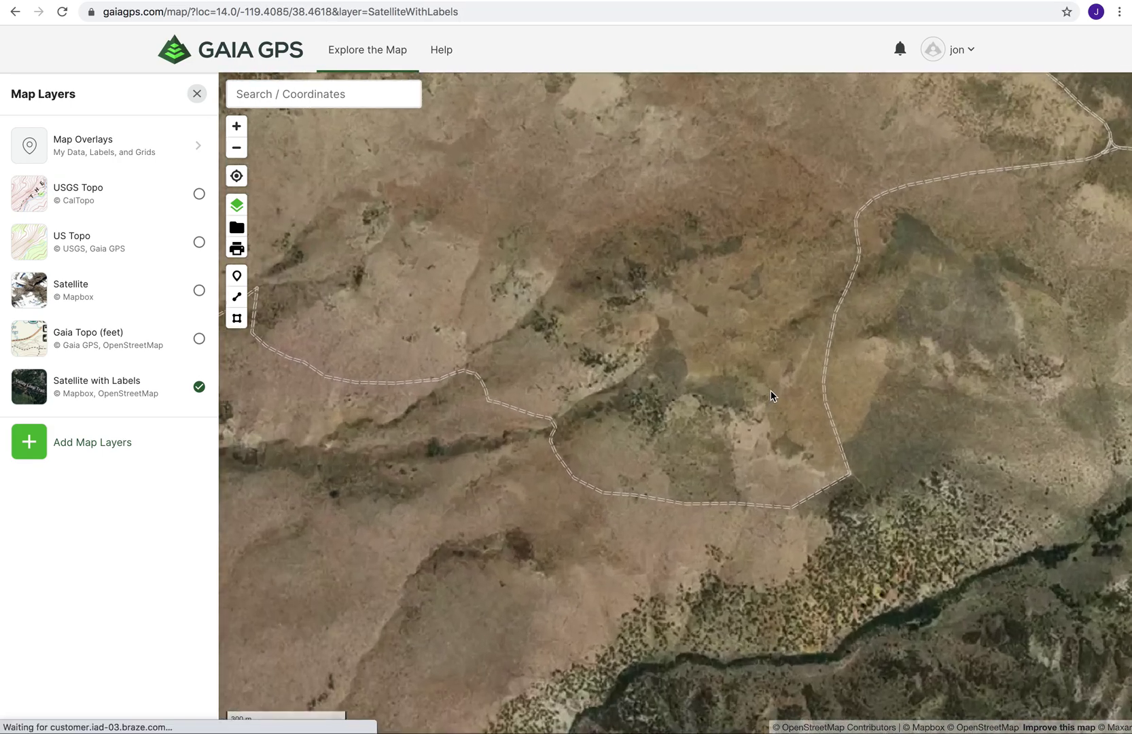
pyautogui.scroll(-5, 770, 390)
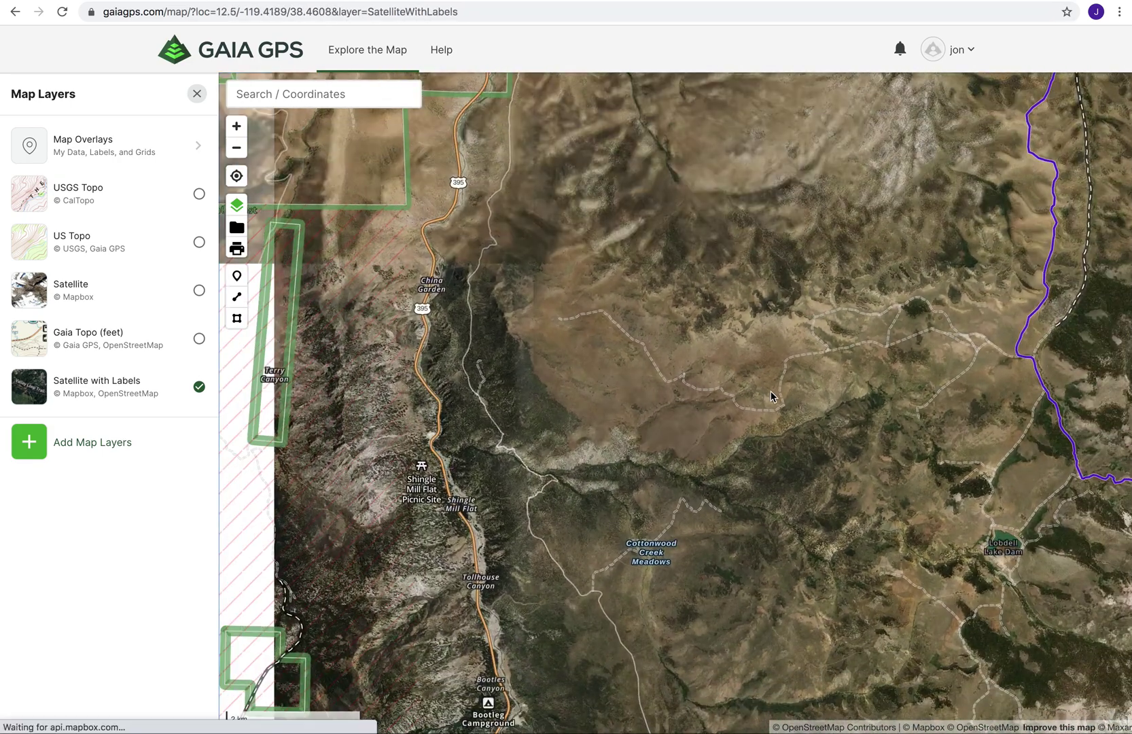
pyautogui.scroll(2, 771, 391)
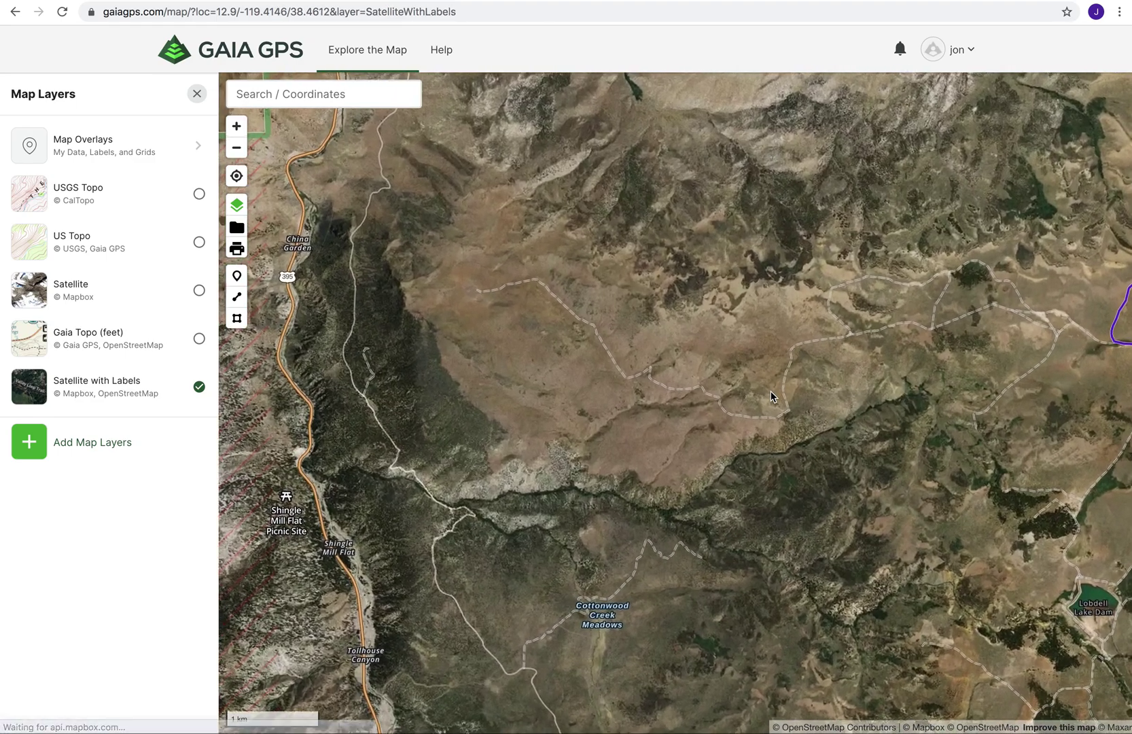
pyautogui.moveTo(946, 458); pyautogui.dragTo(569, 339)
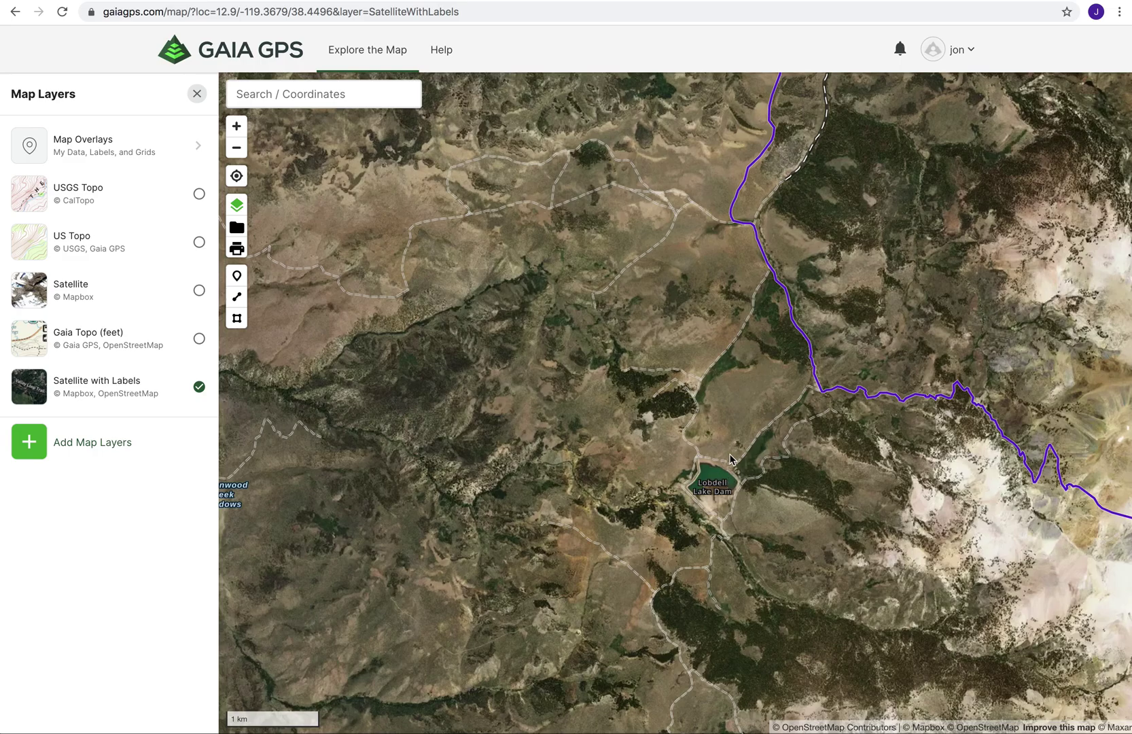
pyautogui.moveTo(766, 392); pyautogui.dragTo(607, 397)
# Step: Zoom in and follow the purple route east from the creek crossing to the switchback loop
pyautogui.scroll(5, 625, 403)
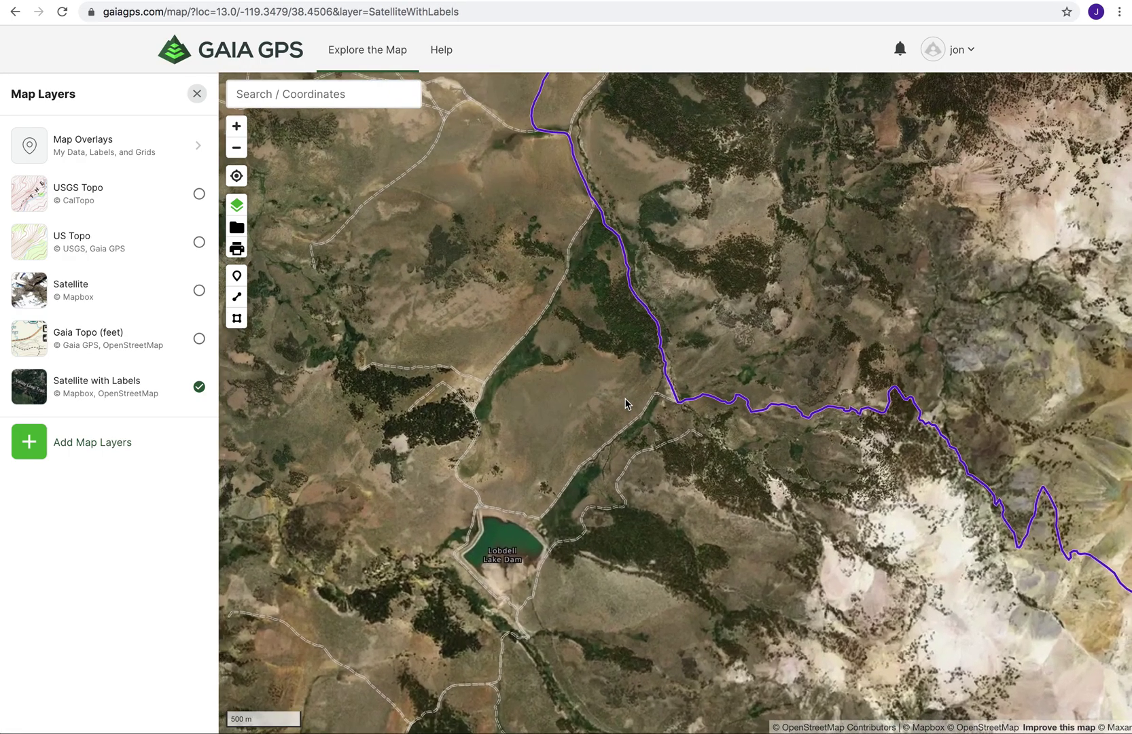
pyautogui.scroll(5, 725, 432)
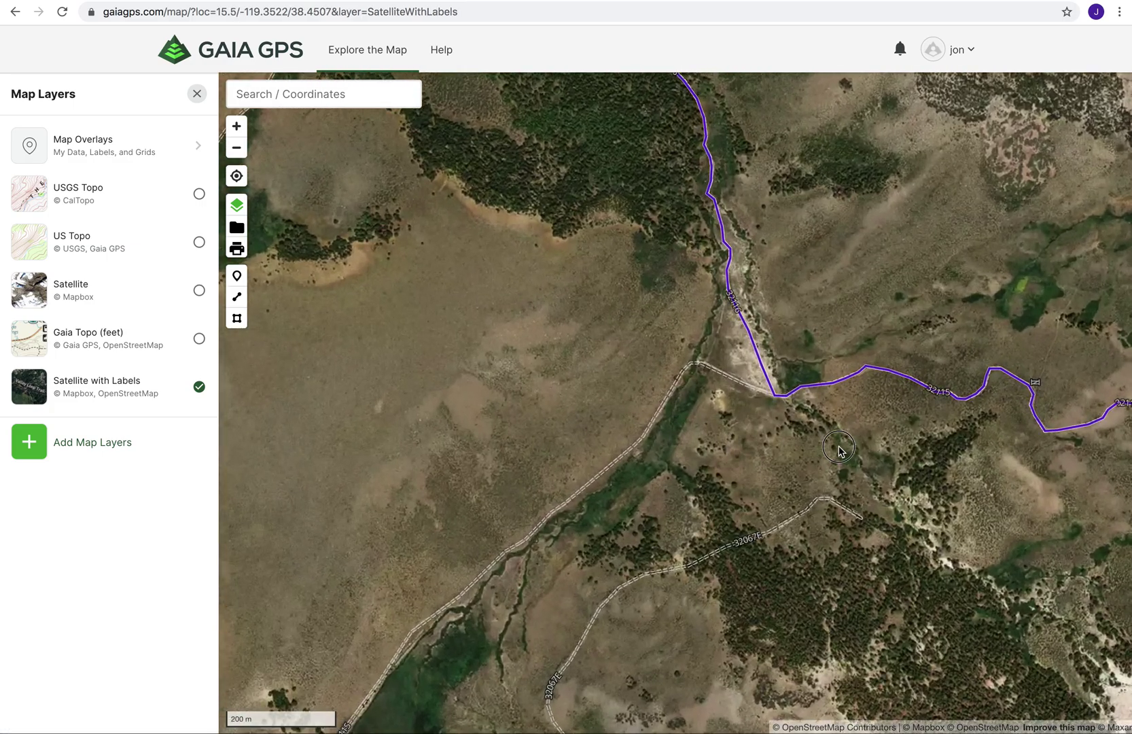
pyautogui.moveTo(834, 446); pyautogui.dragTo(450, 381)
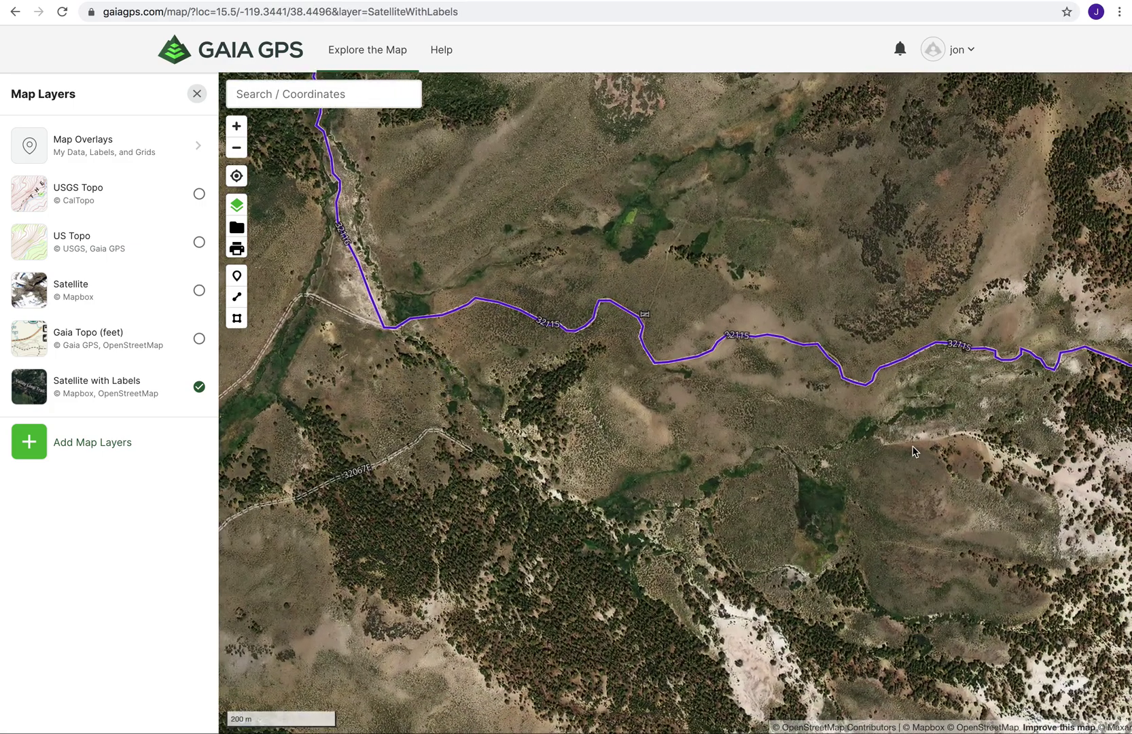
pyautogui.moveTo(912, 450); pyautogui.dragTo(543, 443)
pyautogui.moveTo(781, 442); pyautogui.dragTo(469, 390)
pyautogui.moveTo(584, 540); pyautogui.dragTo(426, 250)
# Step: Trace the switchbacks southeast to the route's end marker at Mount Patterson, then zoom out slightly
pyautogui.scroll(5, 662, 443)
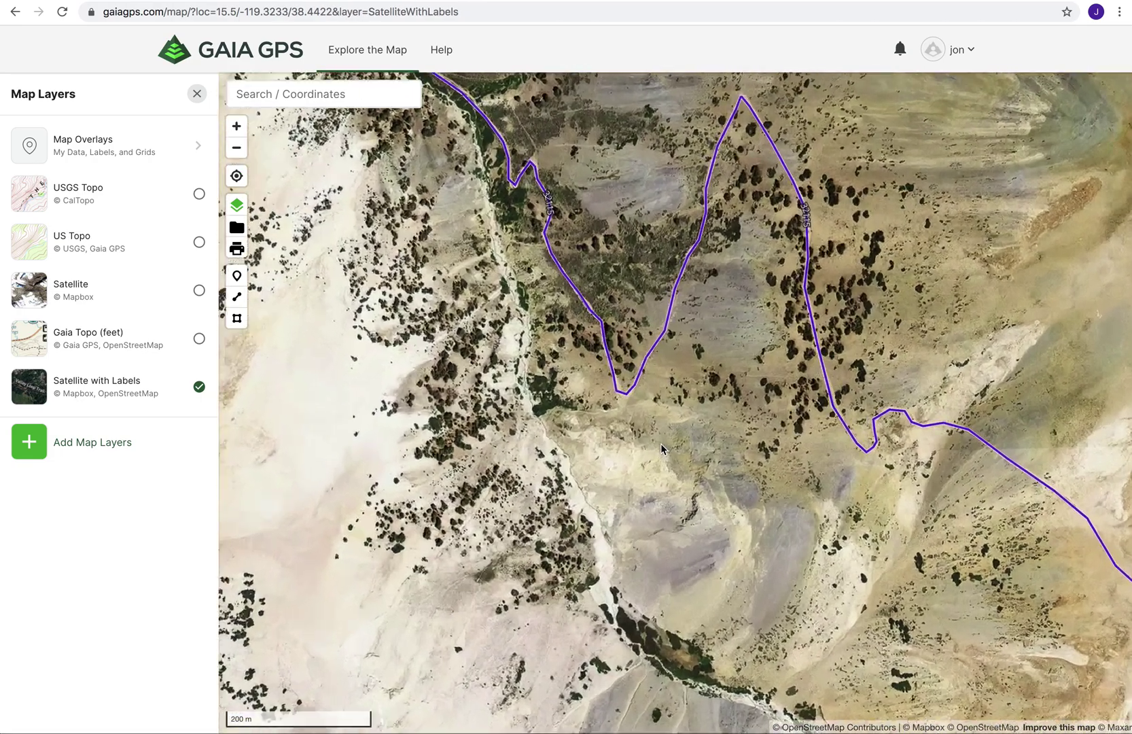
pyautogui.moveTo(662, 422); pyautogui.dragTo(577, 541)
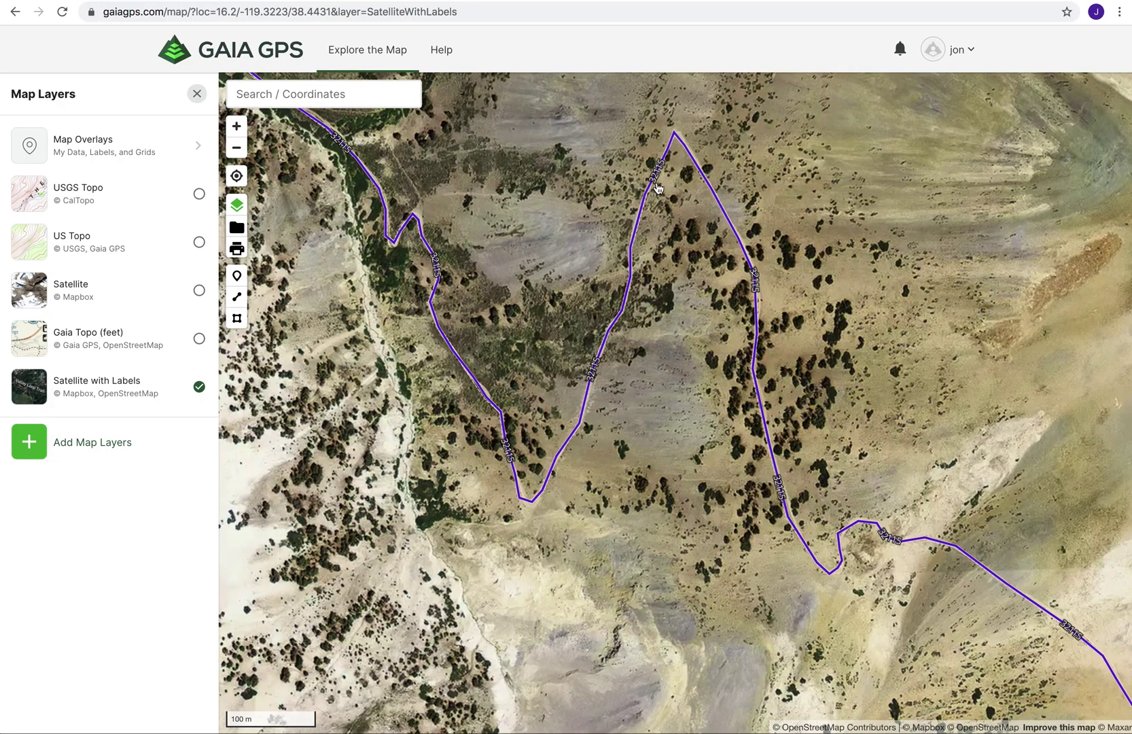
pyautogui.moveTo(704, 540); pyautogui.dragTo(537, 391)
pyautogui.moveTo(672, 505); pyautogui.dragTo(479, 473)
pyautogui.moveTo(1005, 625); pyautogui.dragTo(816, 510)
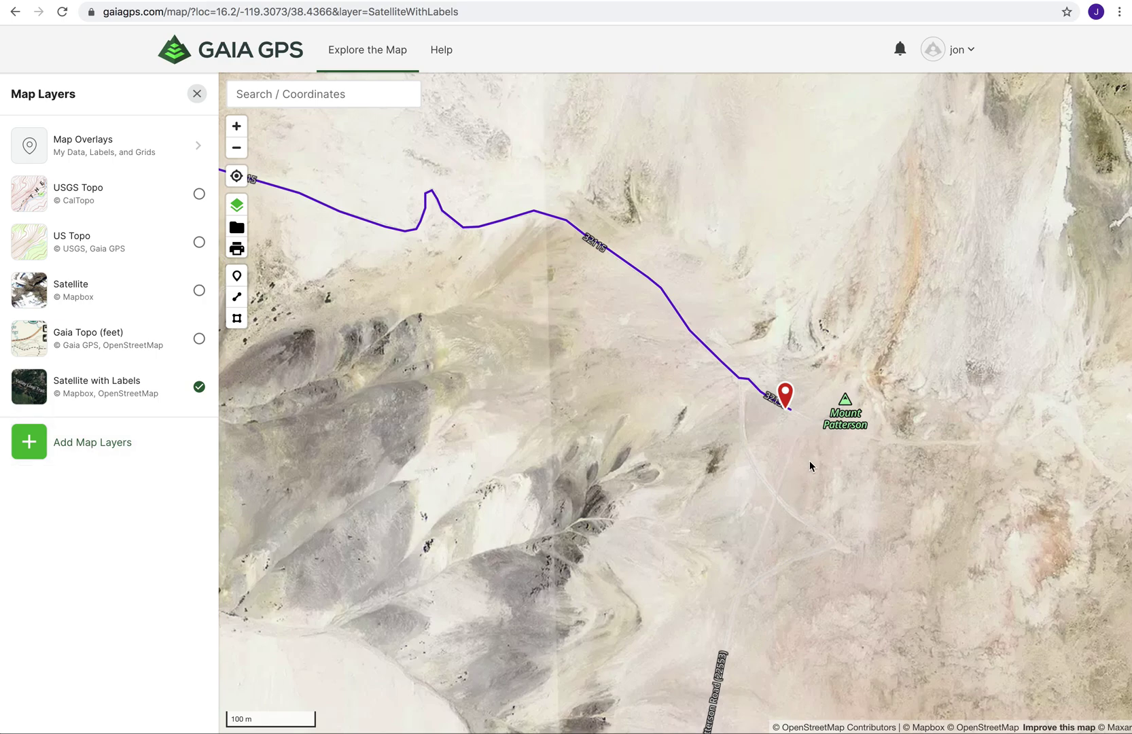
pyautogui.scroll(-5, 799, 537)
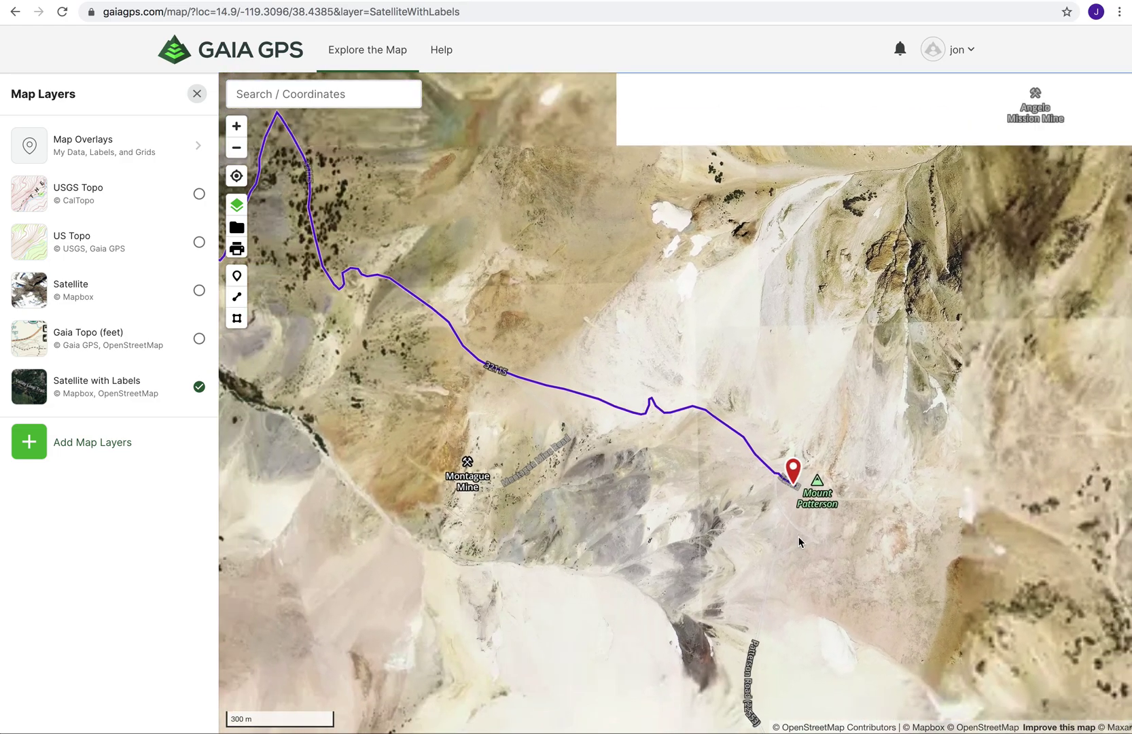